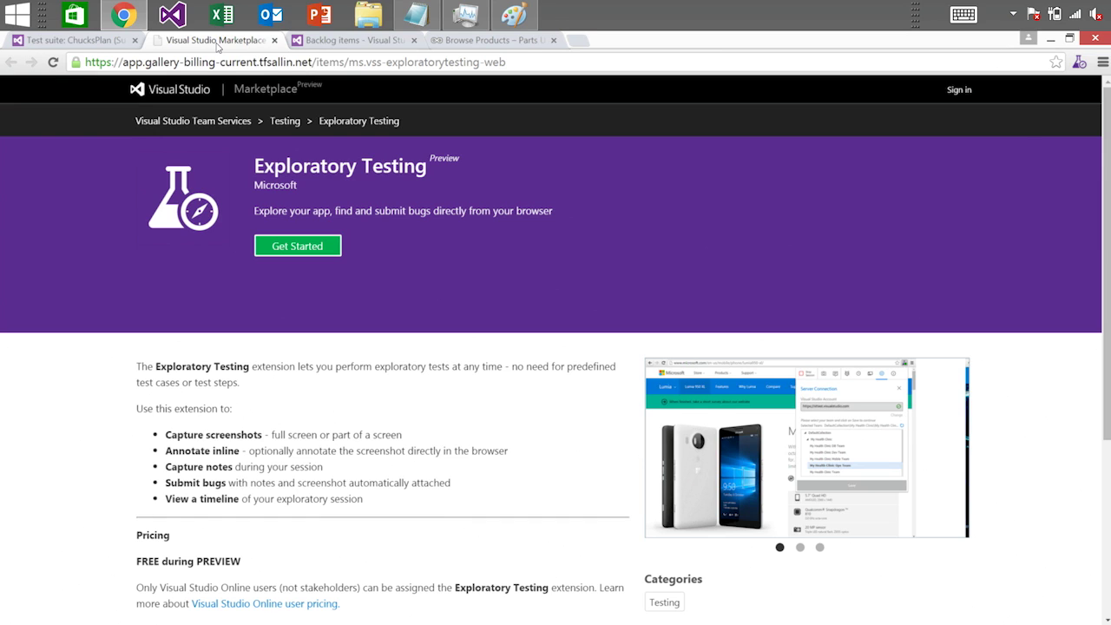
On the Parts Unlimited store page, connect the Exploratory Testing extension to the partsunlimited Visual Studio account
click(361, 44)
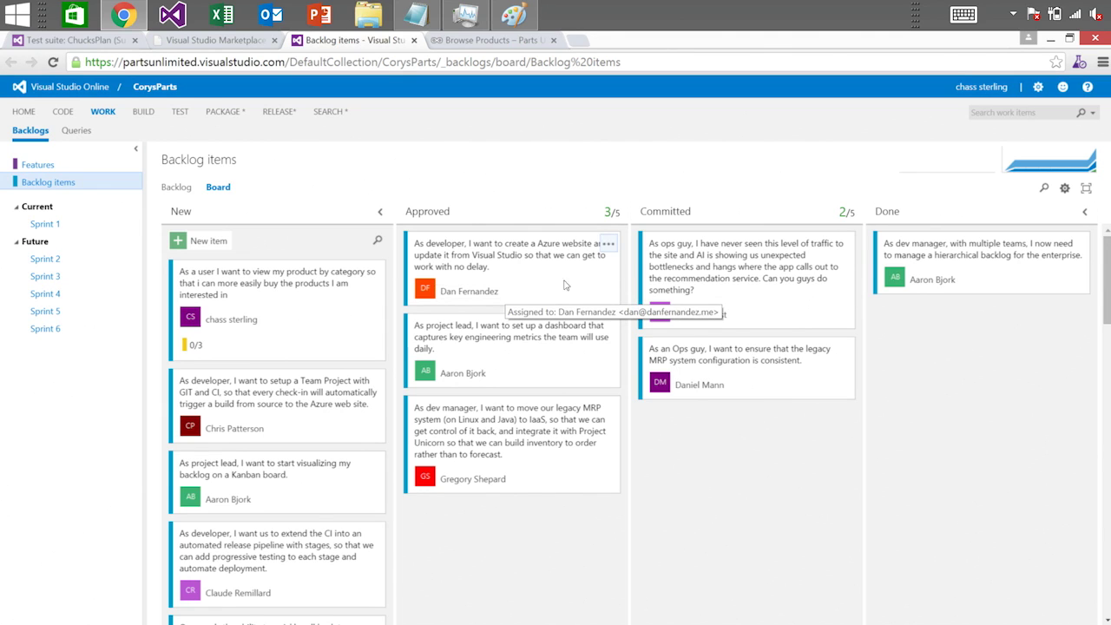
click(514, 44)
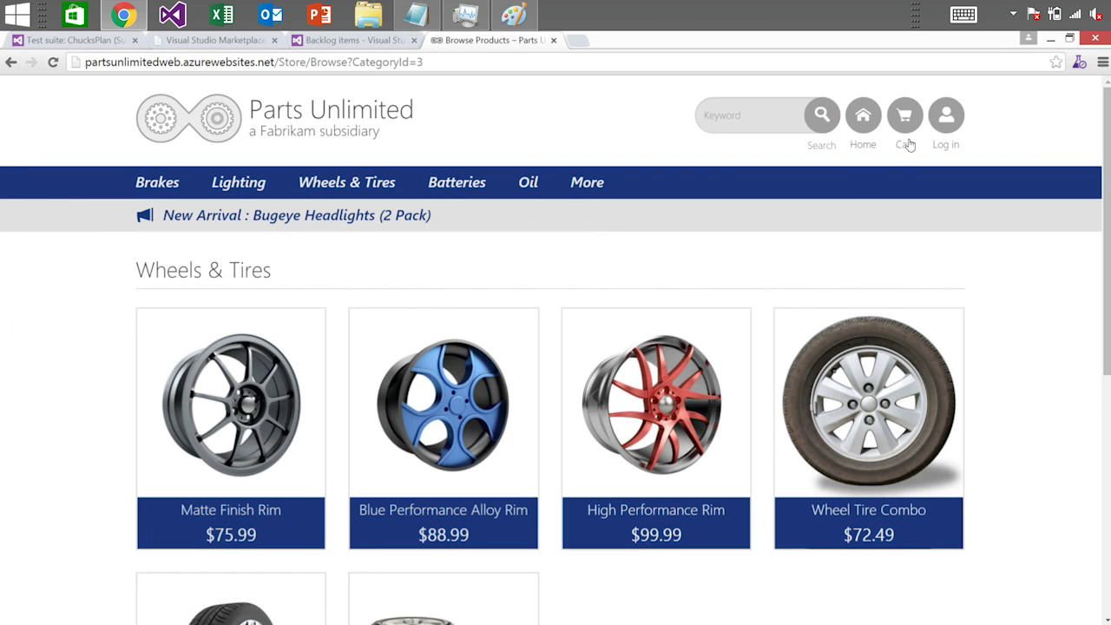
click(1080, 63)
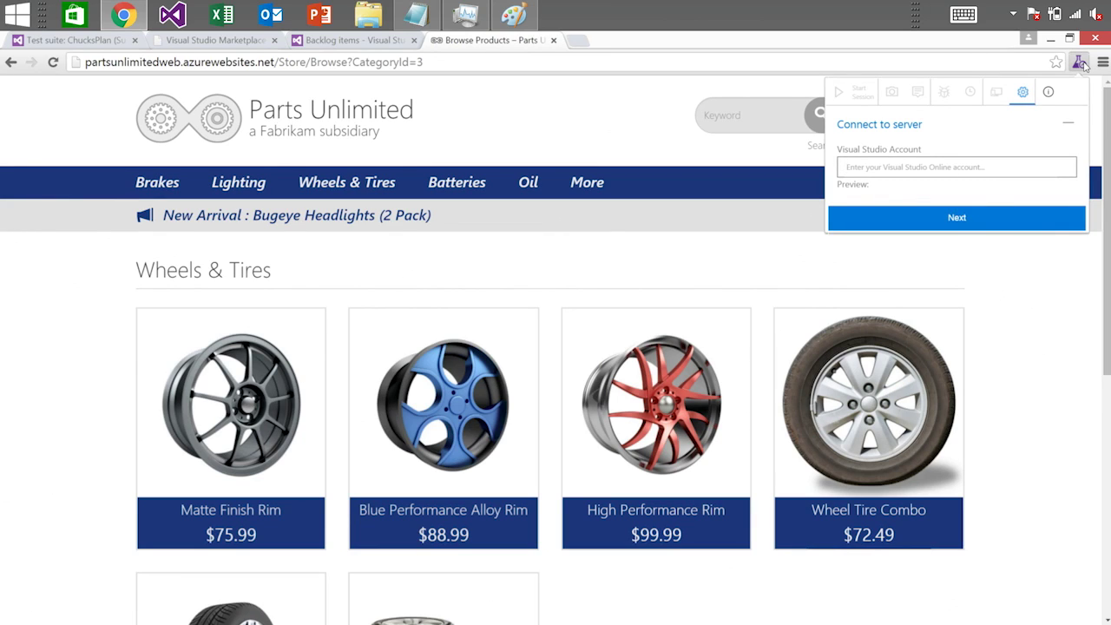
text(partsunlimim)
key(BackSpace)
key(BackSpace)
key(BackSpace)
key(BackSpace)
key(BackSpace)
text(limited)
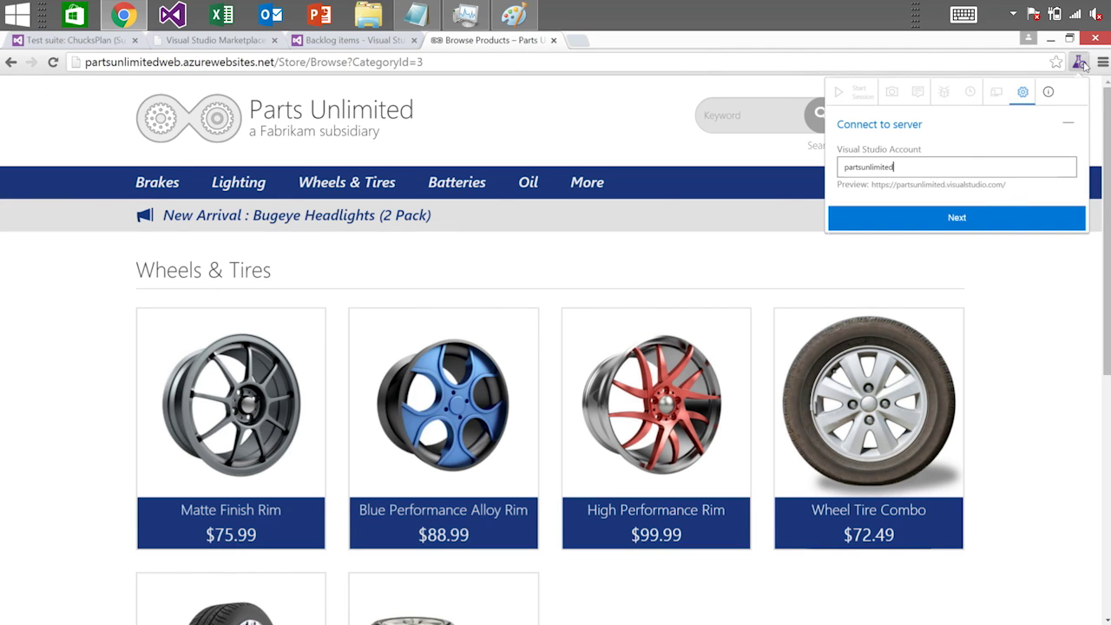
key(Return)
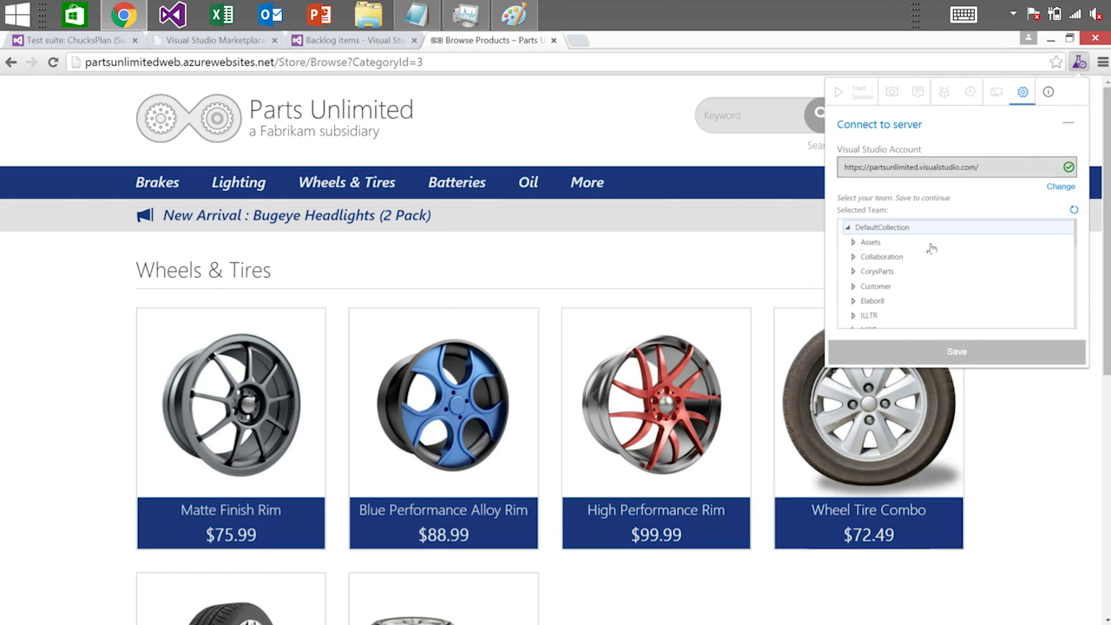
Choose CorysParts Team under the CorysParts project as the extension's team and save the connection
click(855, 273)
click(855, 273)
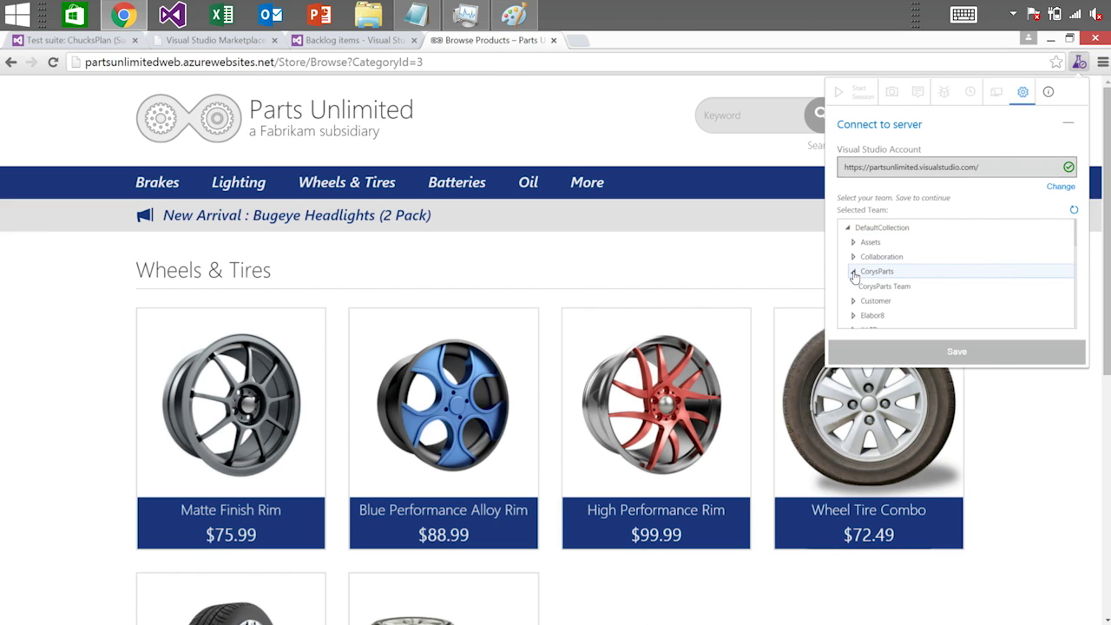
click(877, 287)
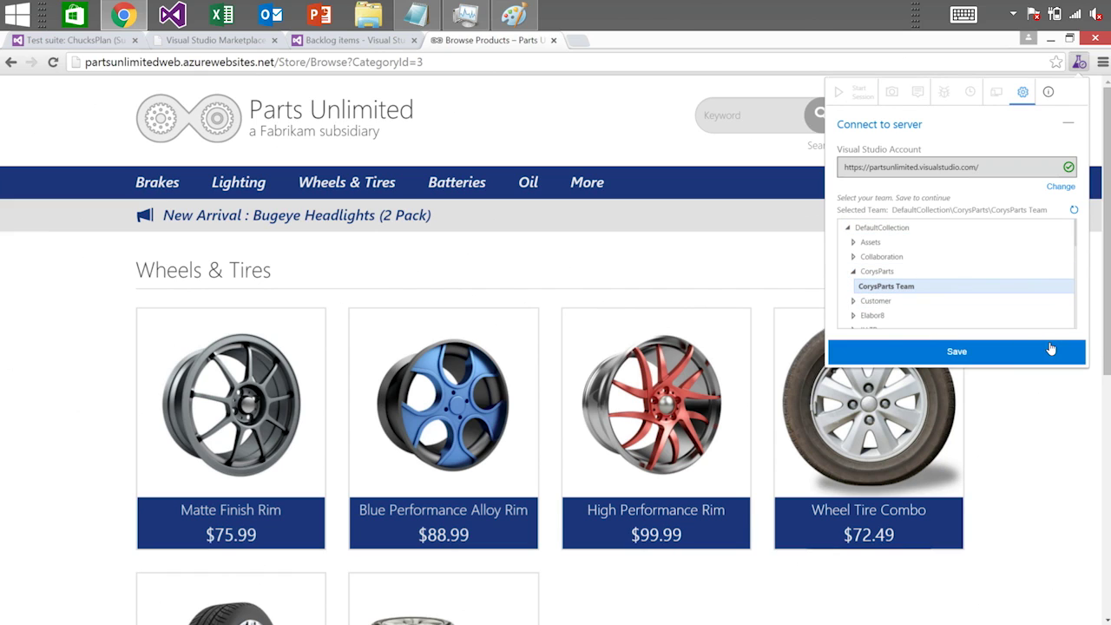
click(1040, 351)
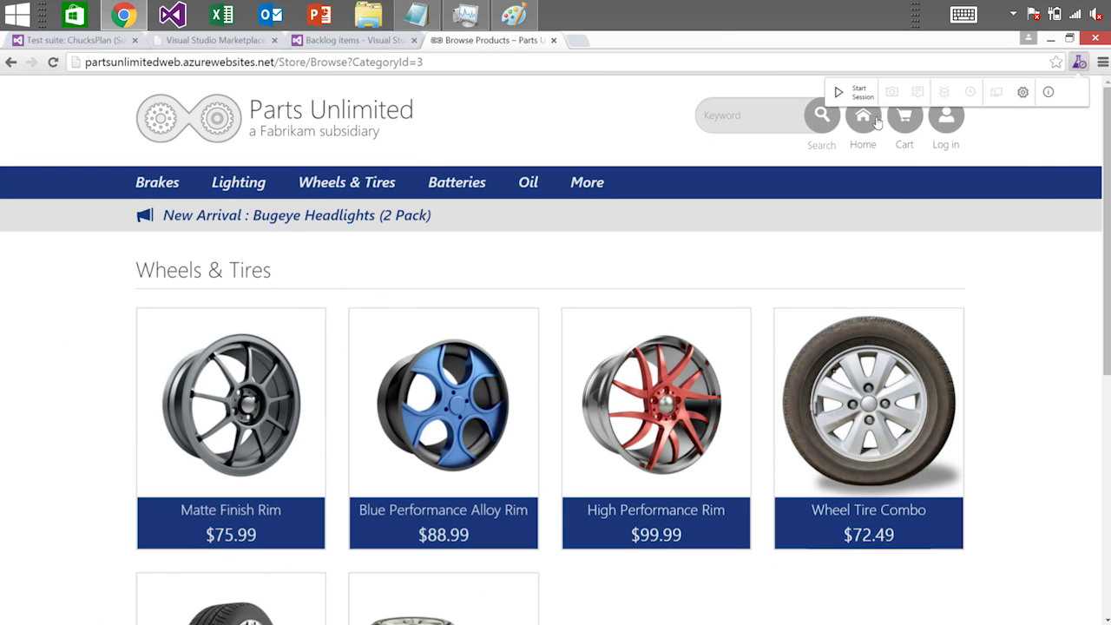
Start a testing session and capture a screenshot area around the High Performance Rim product tile
click(847, 96)
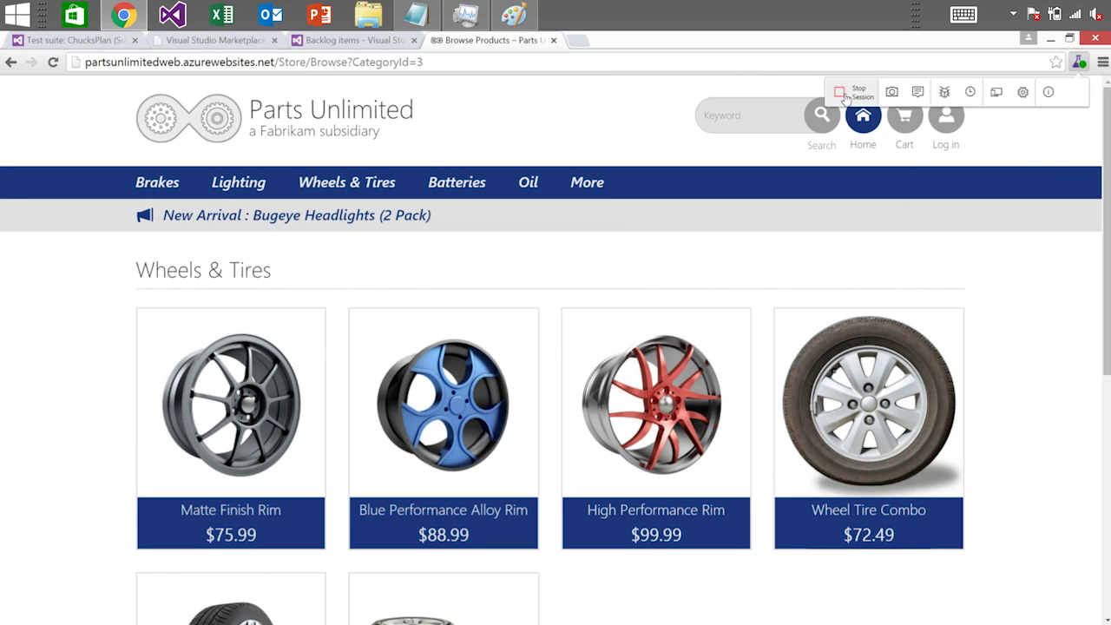
click(892, 94)
mouse_move(610, 310)
mouse_down()
mouse_move(765, 563)
mouse_move(872, 618)
mouse_up()
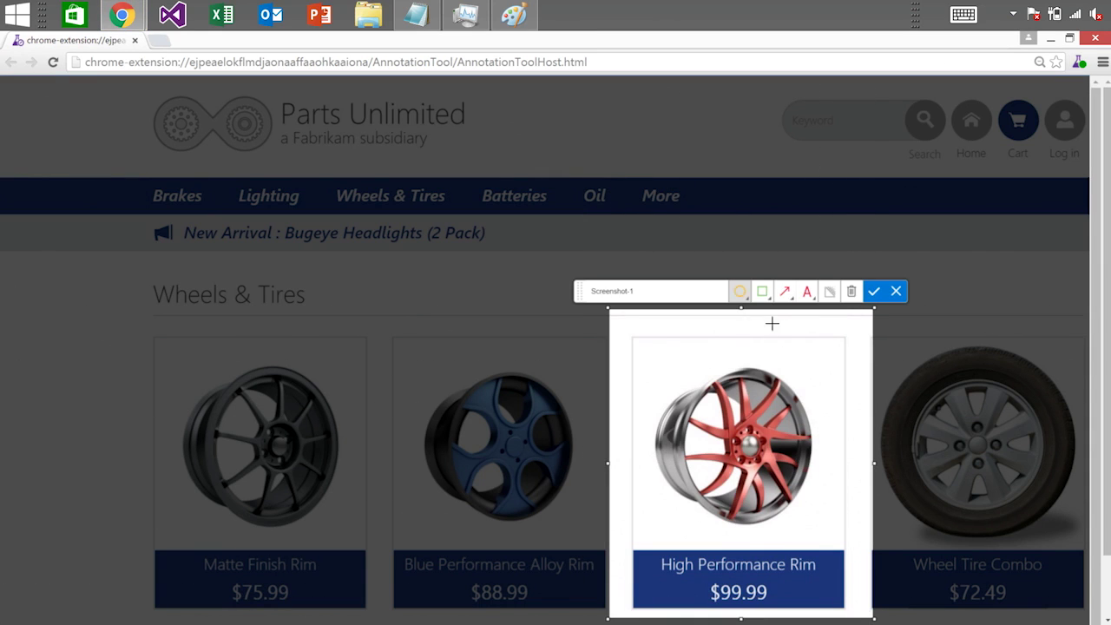
Annotate the screenshot with a red arrow pointing at the rim's price and the text "Wheel price is wrong" above the wheel
click(786, 292)
drag(856, 351, 755, 574)
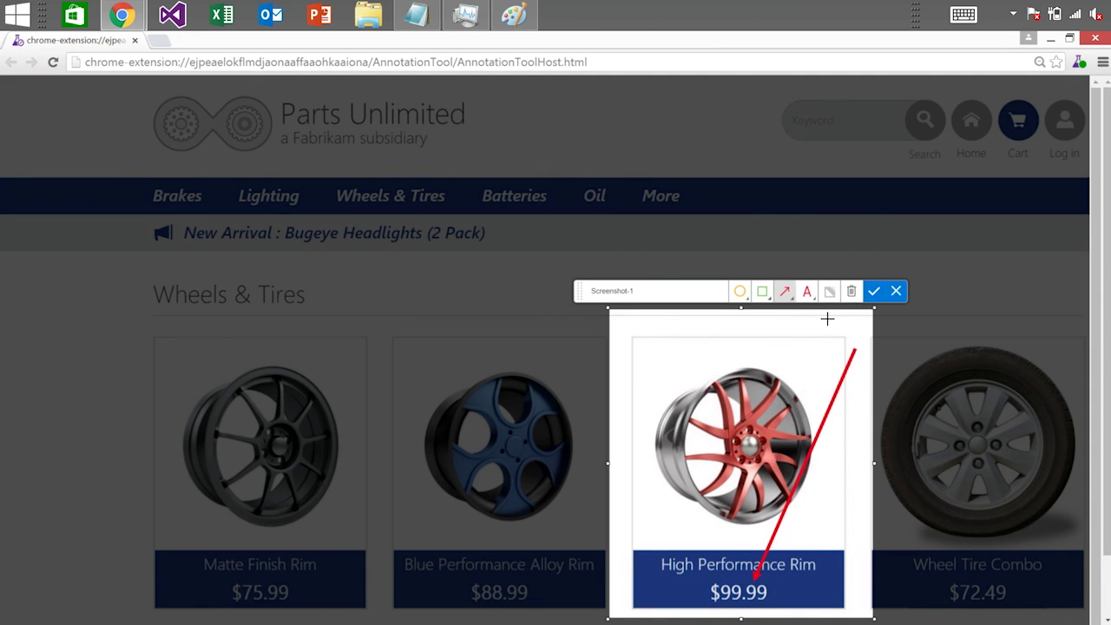
click(806, 293)
click(711, 351)
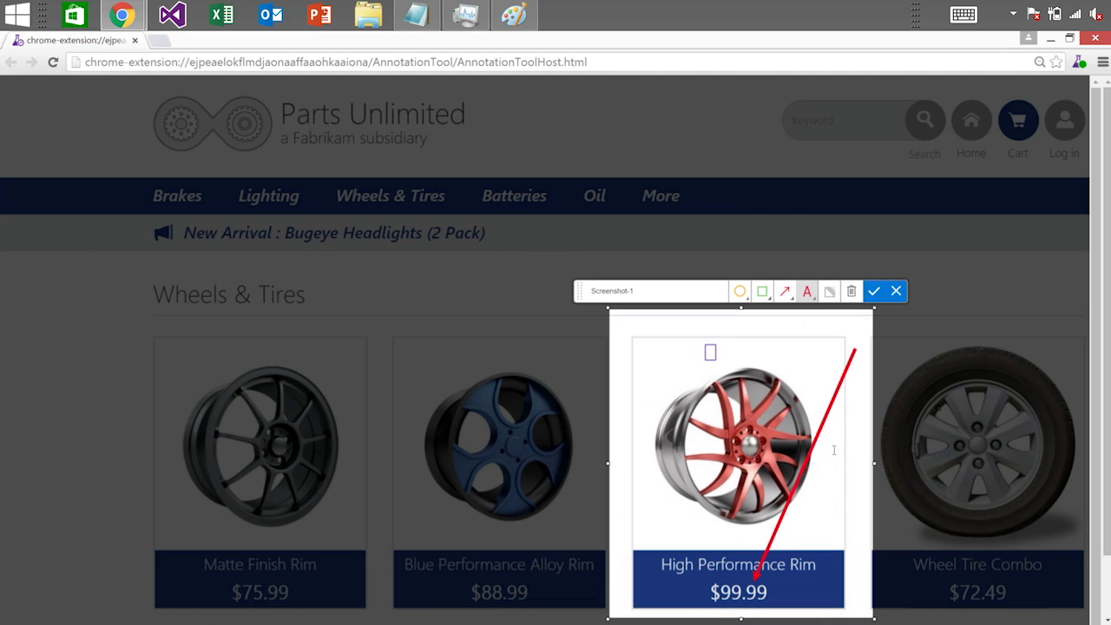
text(Whell)
key(BackSpace)
key(BackSpace)
text(el price)
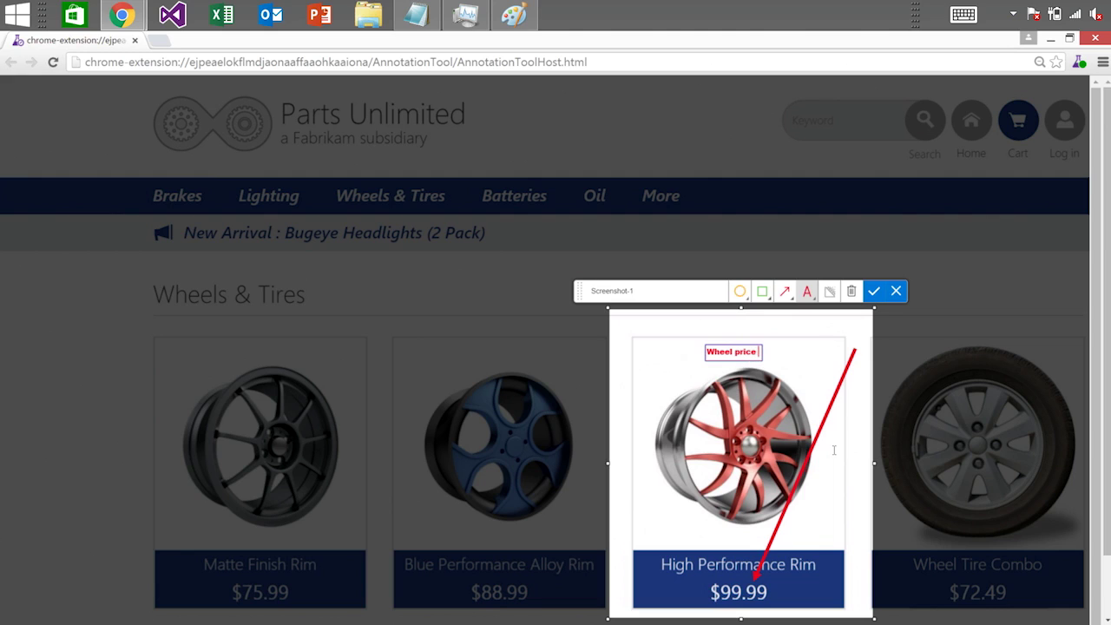
text( is wrong)
Blur the High Performance Rim's price in the screenshot and save the annotated capture
click(829, 291)
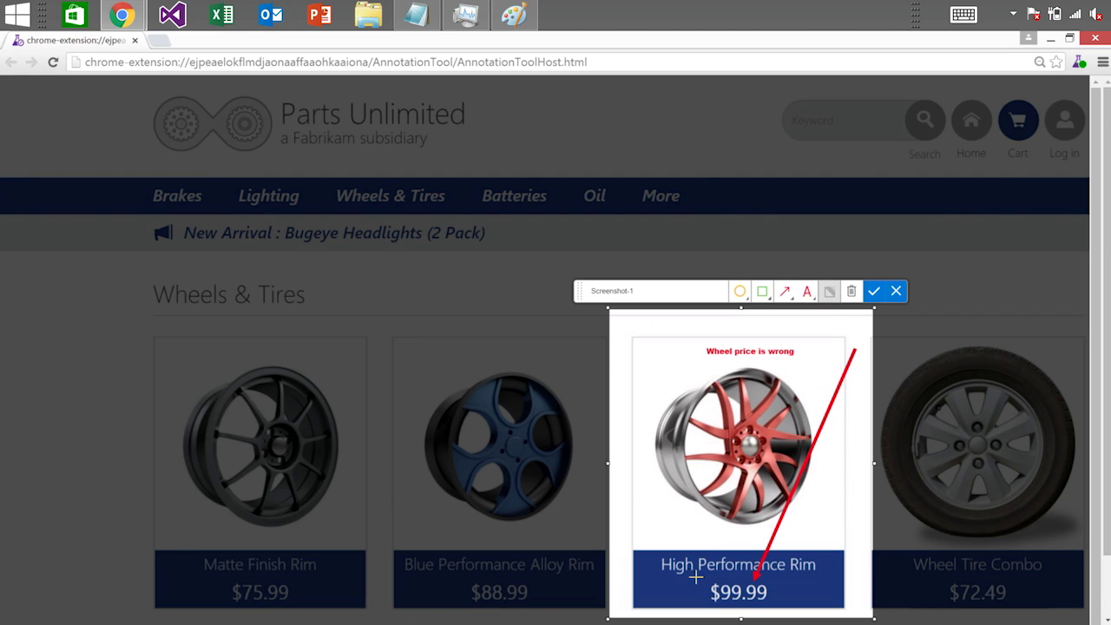
drag(693, 570, 773, 608)
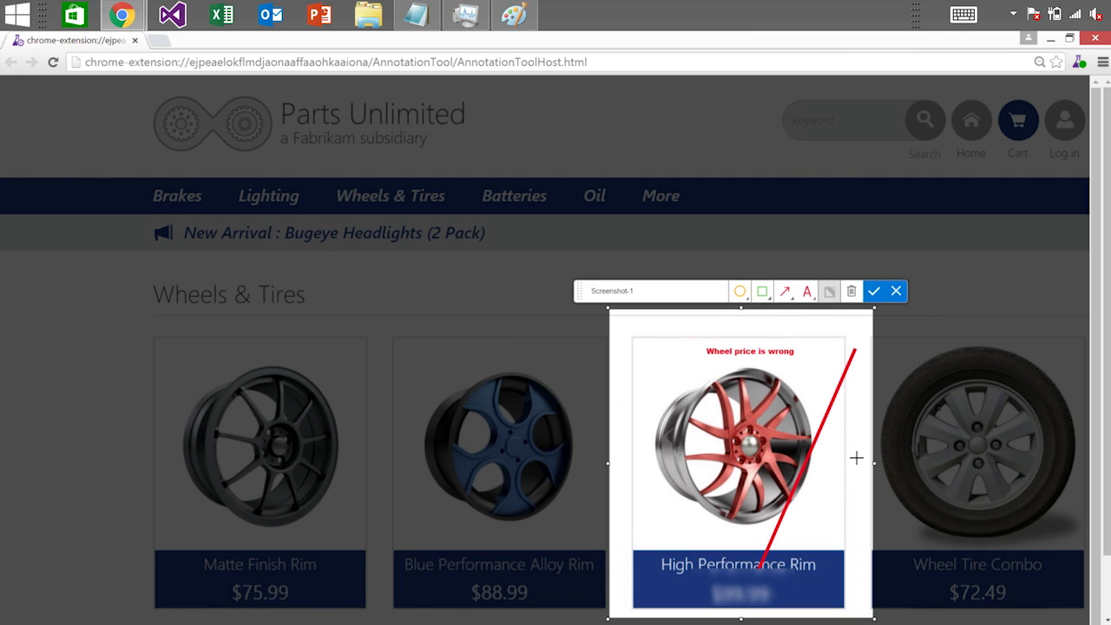
click(874, 291)
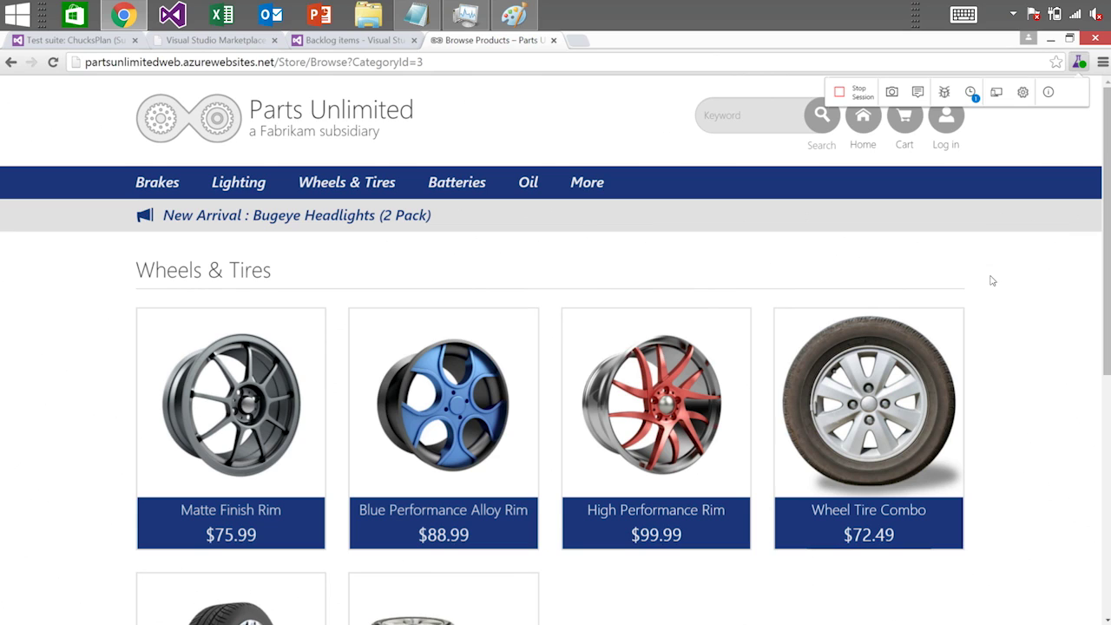
File a bug titled "Price needs updates" with the note "Please updarte wheel price" below the screenshot
click(947, 93)
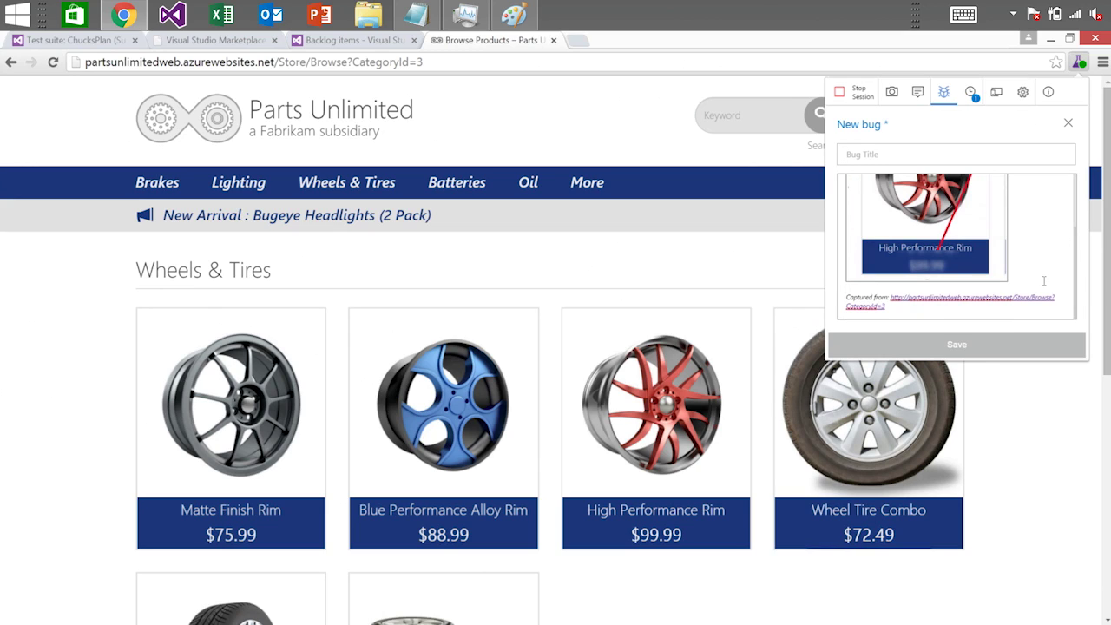
text(Please updarte wheel price)
click(970, 154)
text(Price nee)
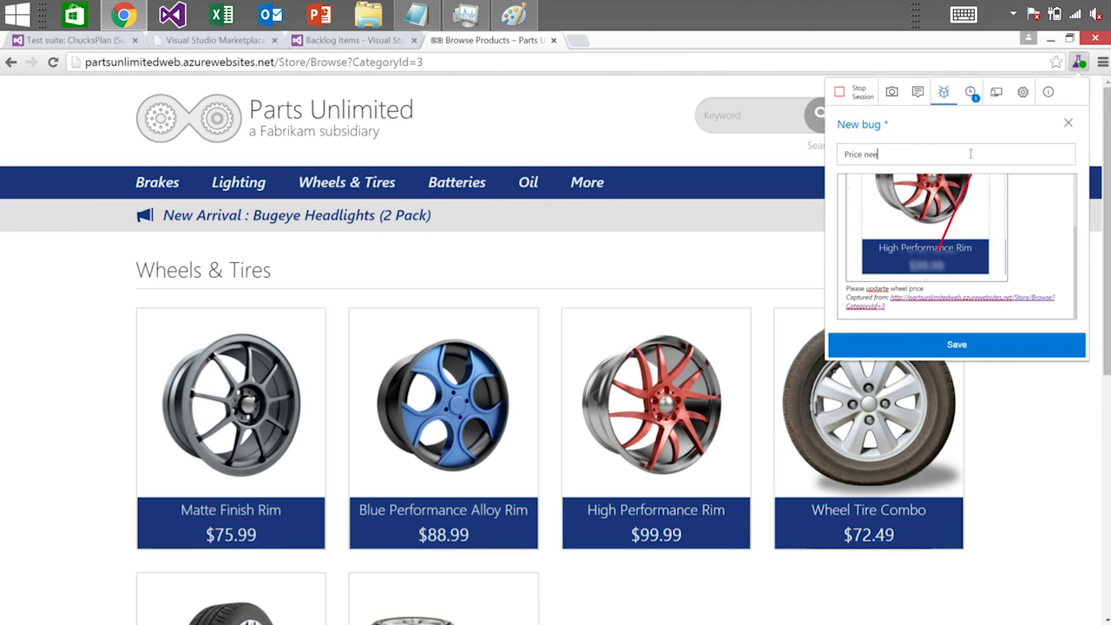
text(ds updates)
click(972, 345)
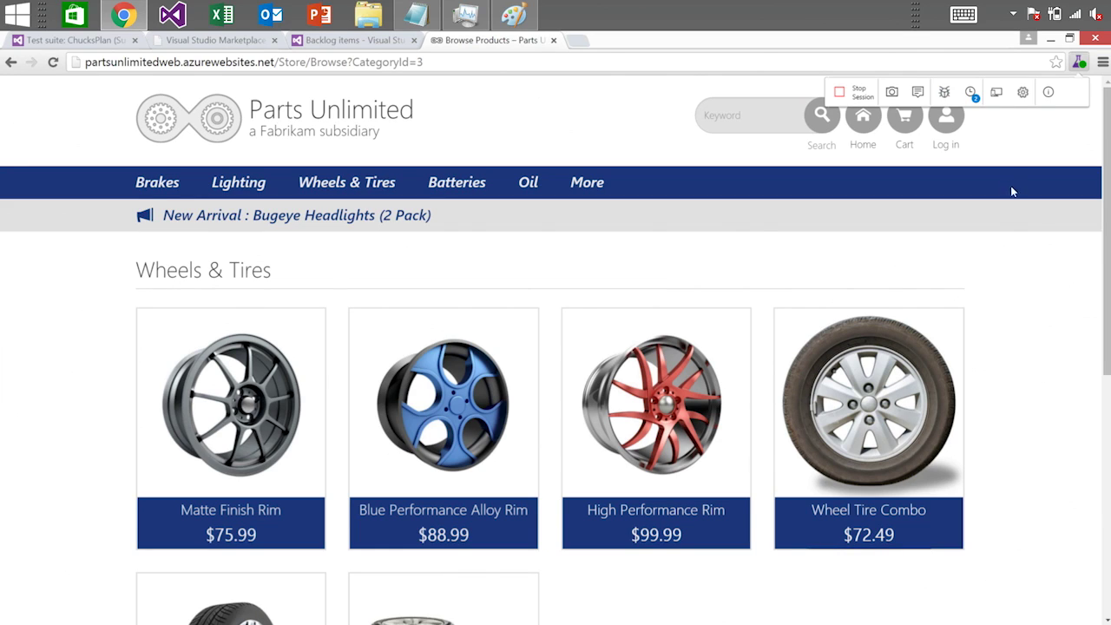
Retrieve the Perfecto devices with the stored connection details, filter the models by "ipad", and launch the iPad Air 2
click(996, 93)
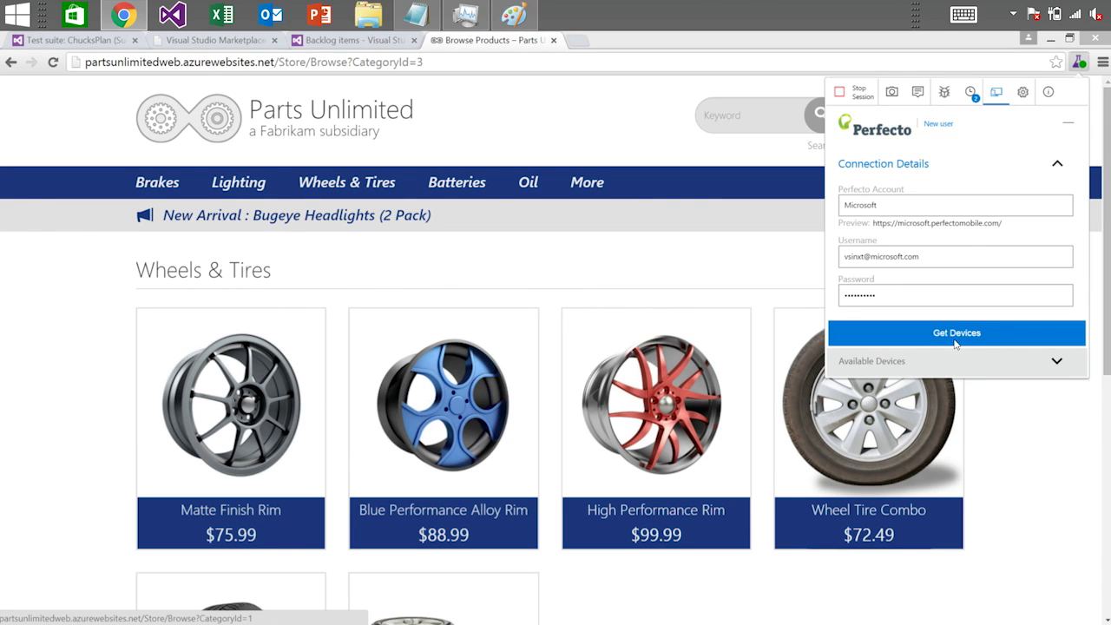
click(1009, 335)
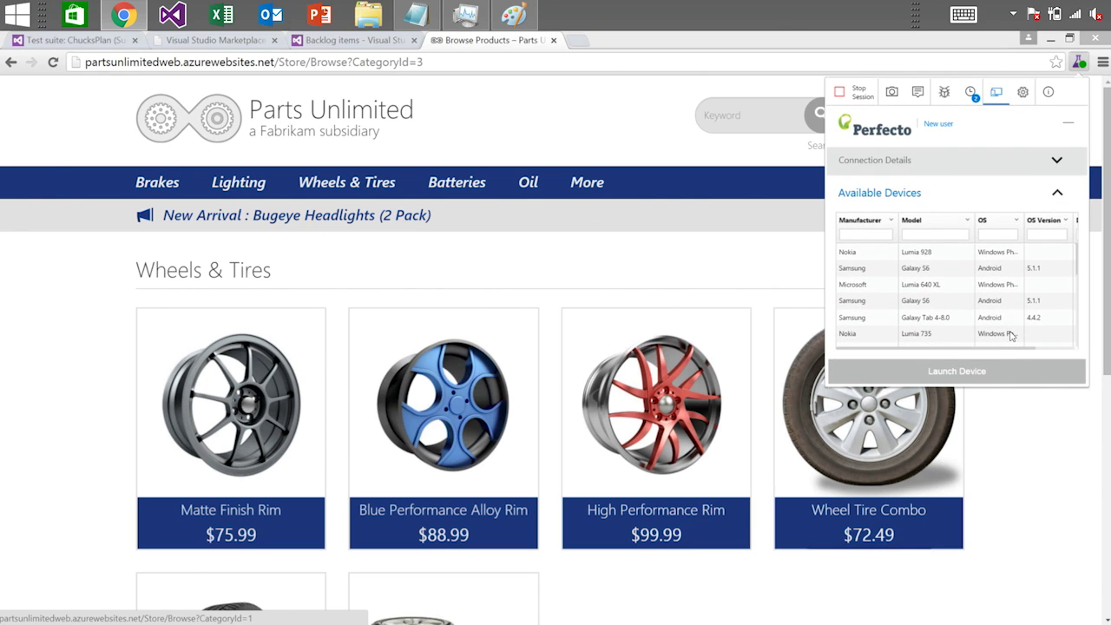
click(923, 236)
text(ipad)
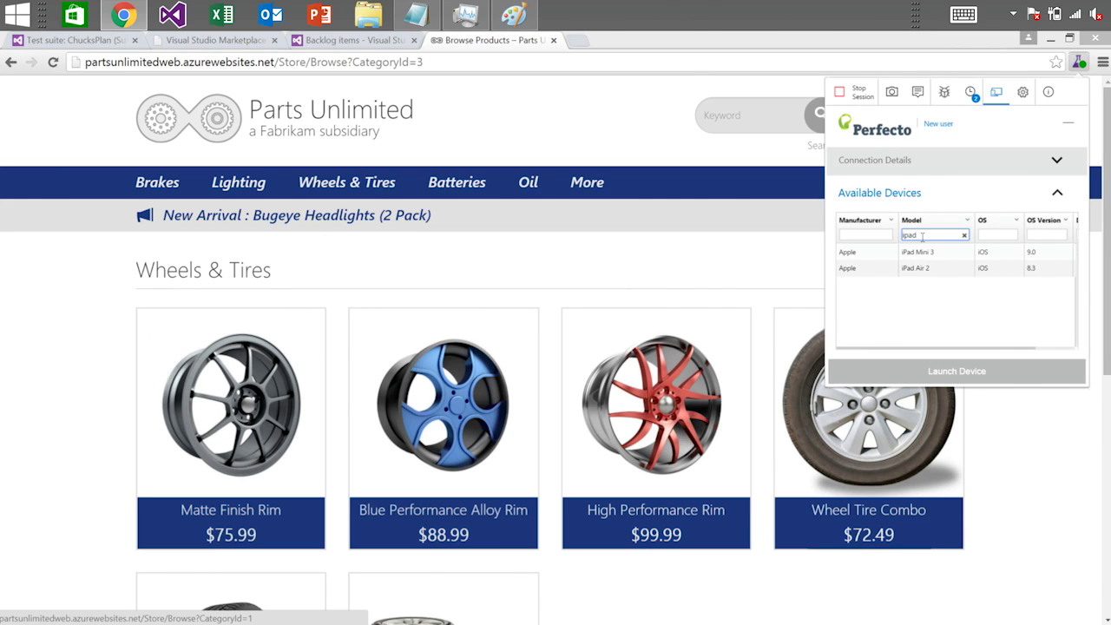
click(915, 268)
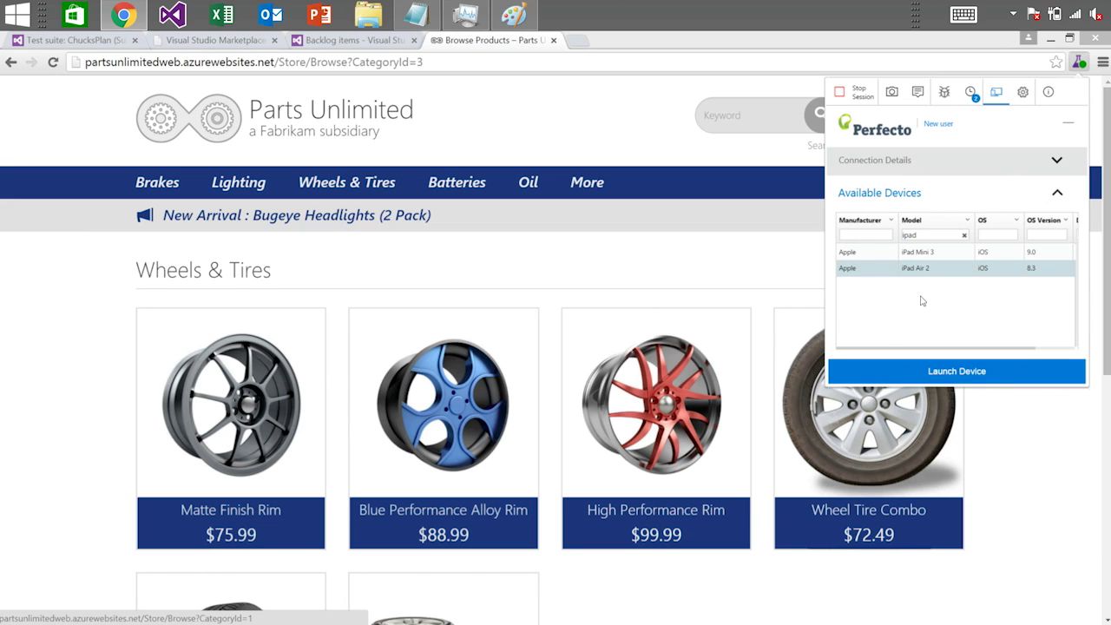
click(963, 380)
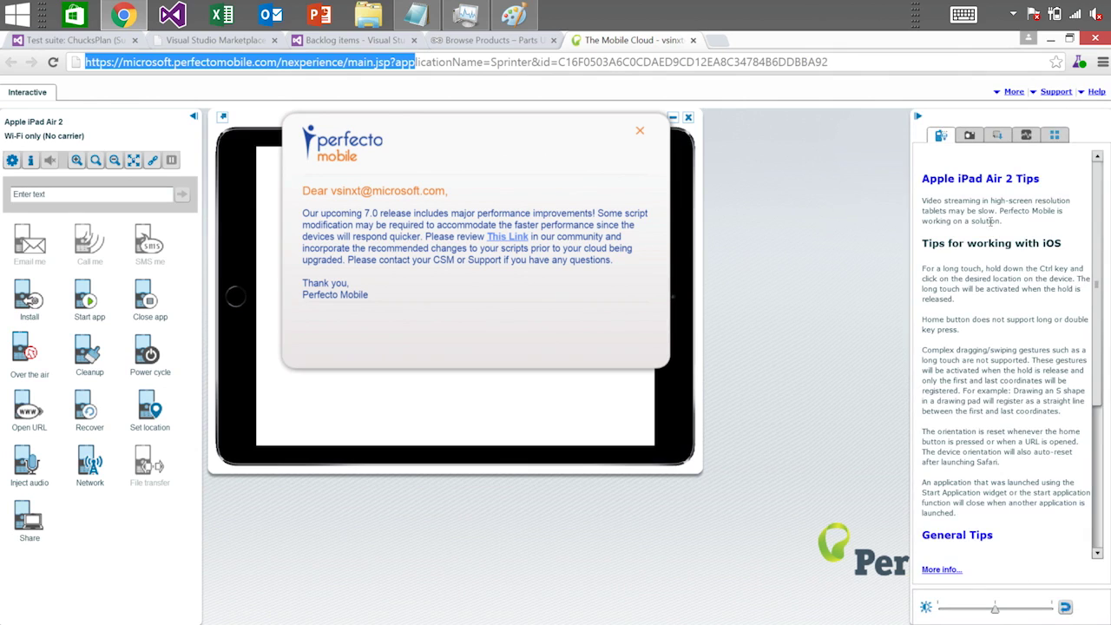
Open the Parts Unlimited site in Safari on the iPad Air 2 and capture a screenshot of the device's upper part
click(640, 135)
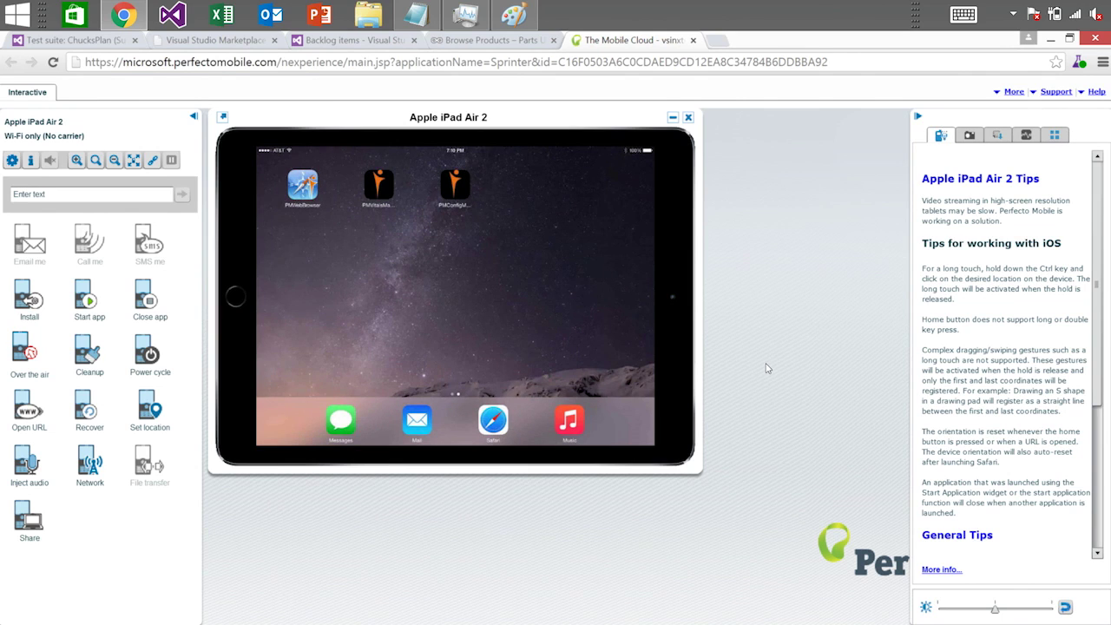
click(496, 426)
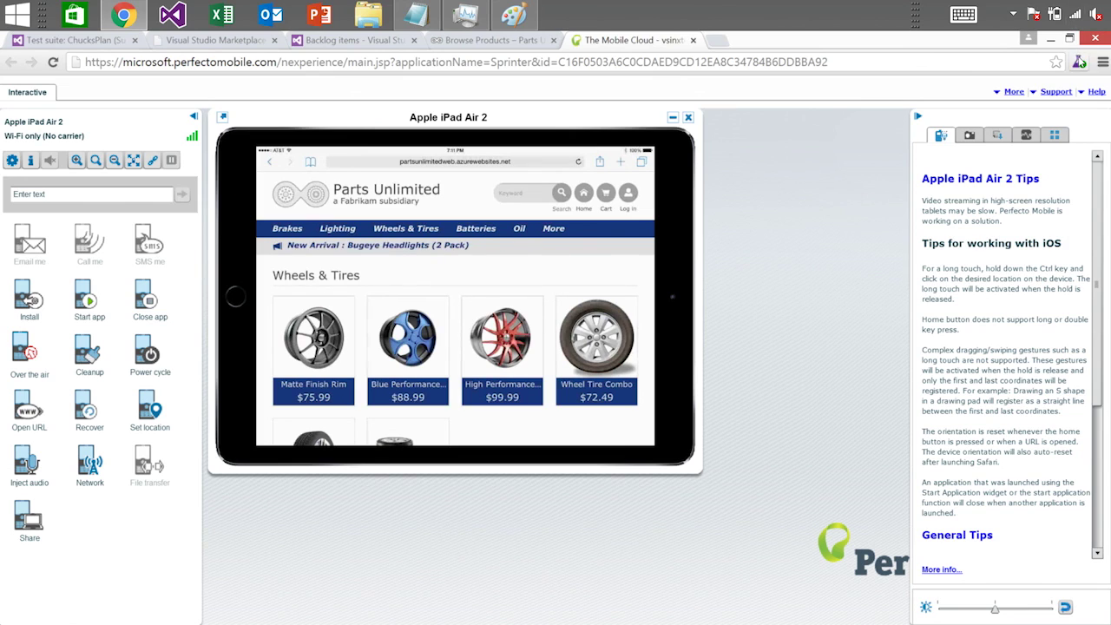
click(1079, 62)
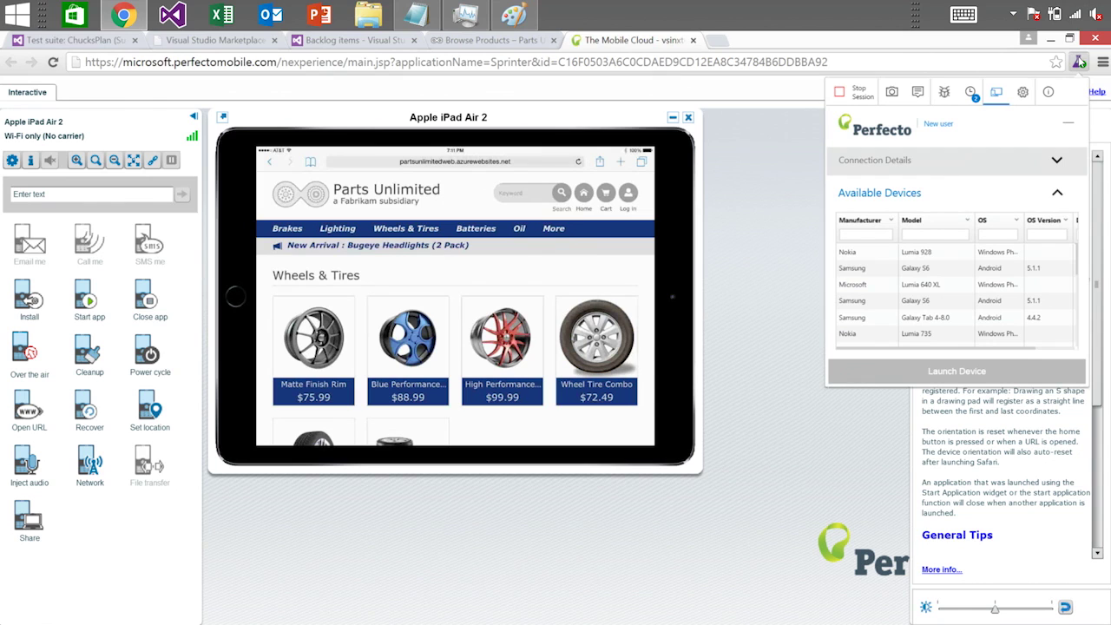
click(892, 92)
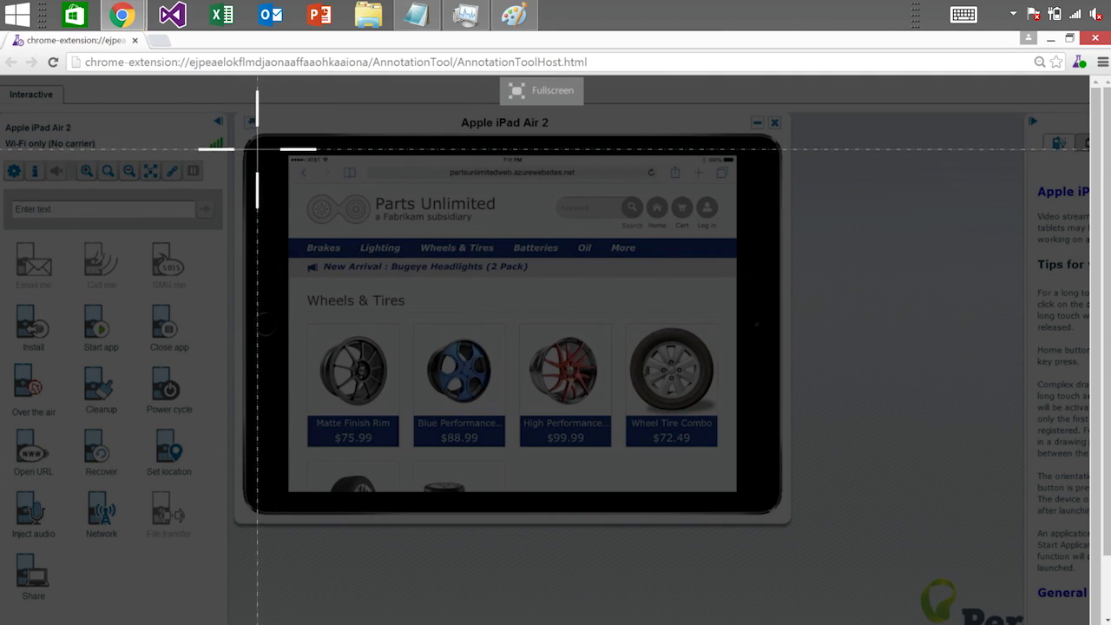
mouse_move(241, 133)
mouse_down()
mouse_move(322, 199)
mouse_move(734, 280)
mouse_move(788, 269)
mouse_move(792, 281)
mouse_up()
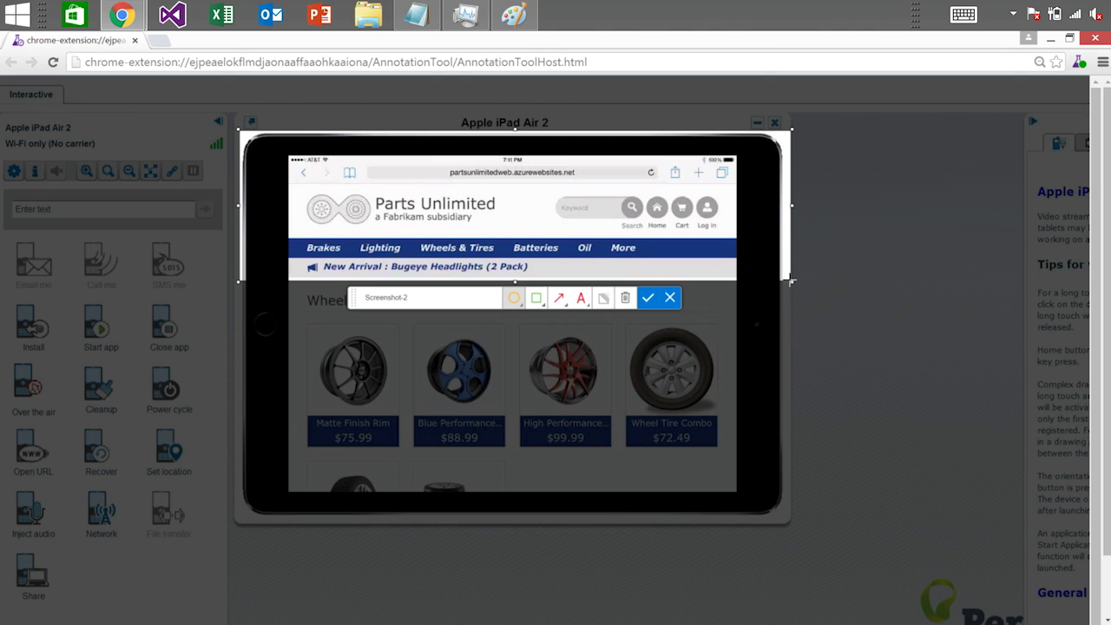
click(647, 300)
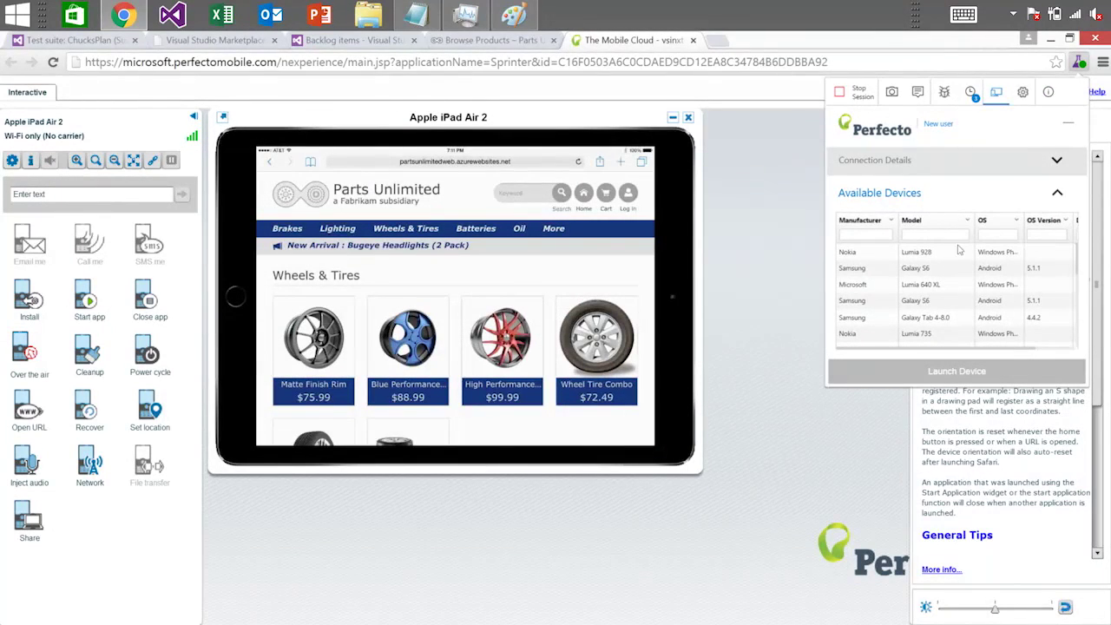
Start a new bug, copy its iPad screenshot, and paste it into the blank Paint canvas
click(944, 93)
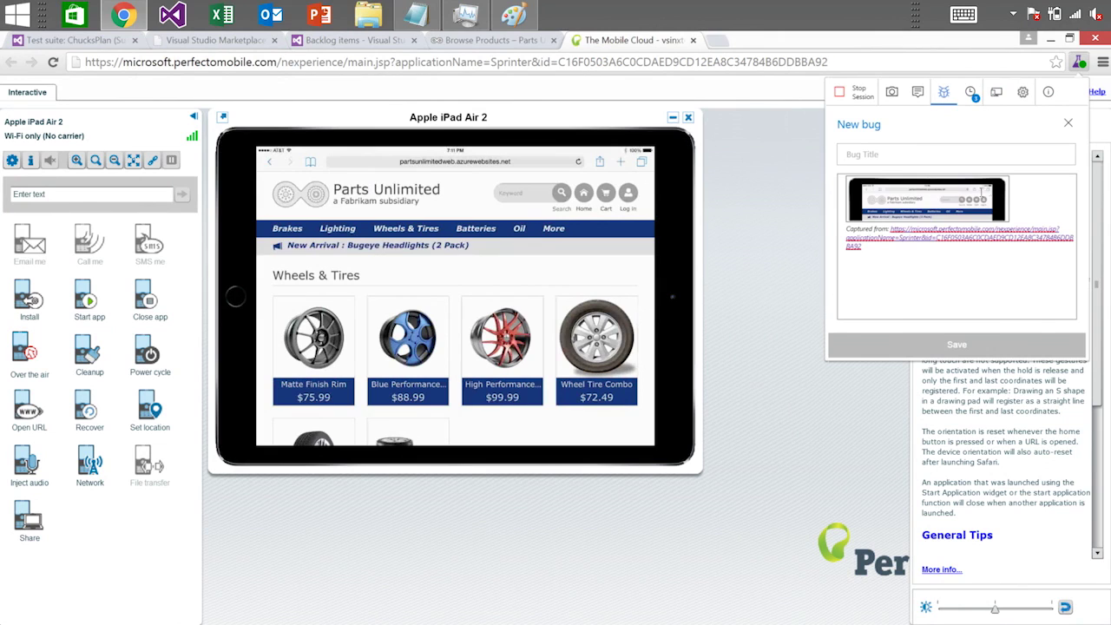
drag(1024, 190, 912, 198)
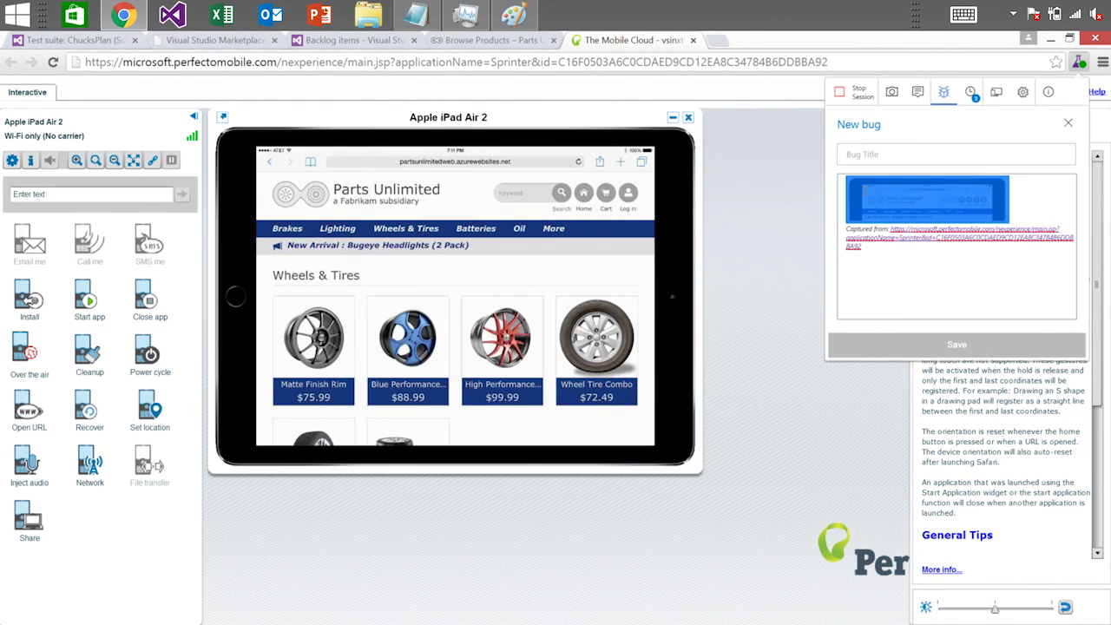
click(516, 15)
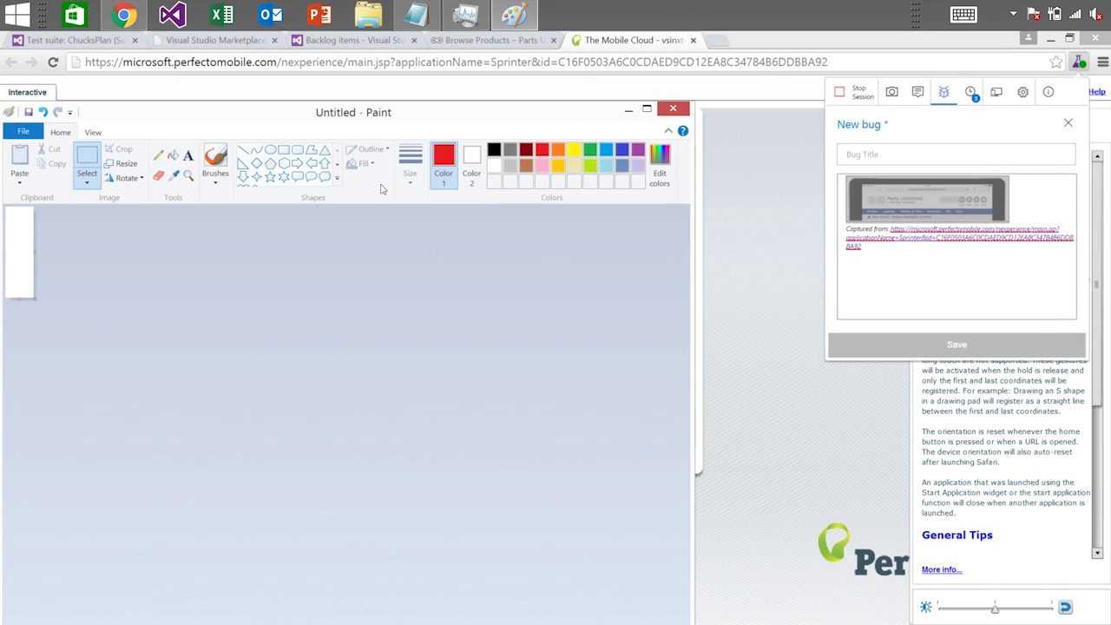
click(910, 205)
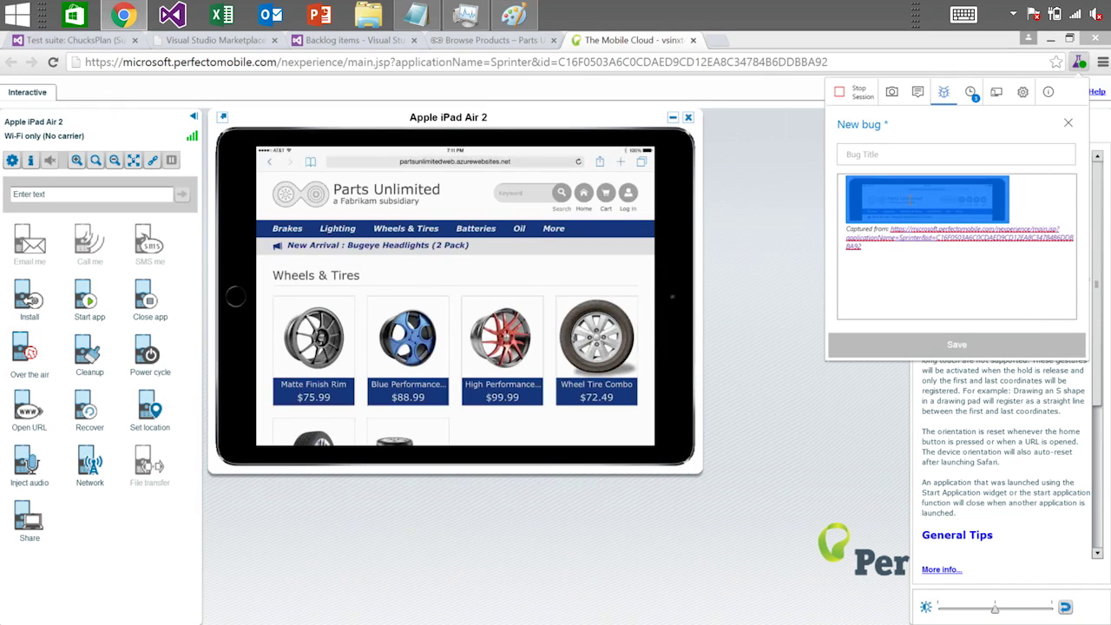
right_click(910, 202)
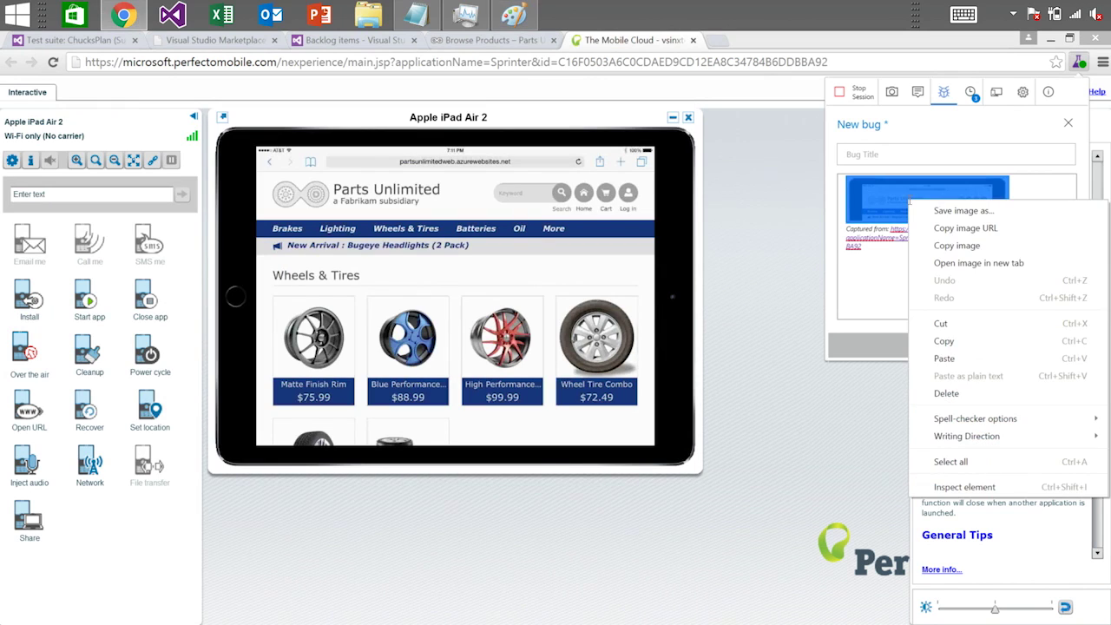
click(964, 245)
key(alt+Tab)
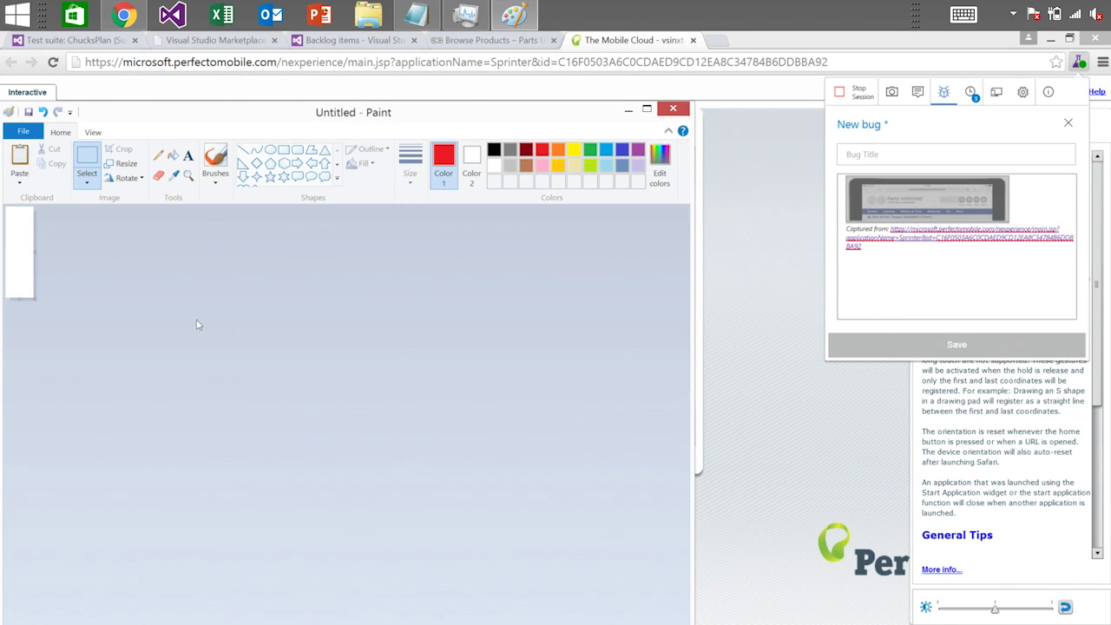
key(ctrl+v)
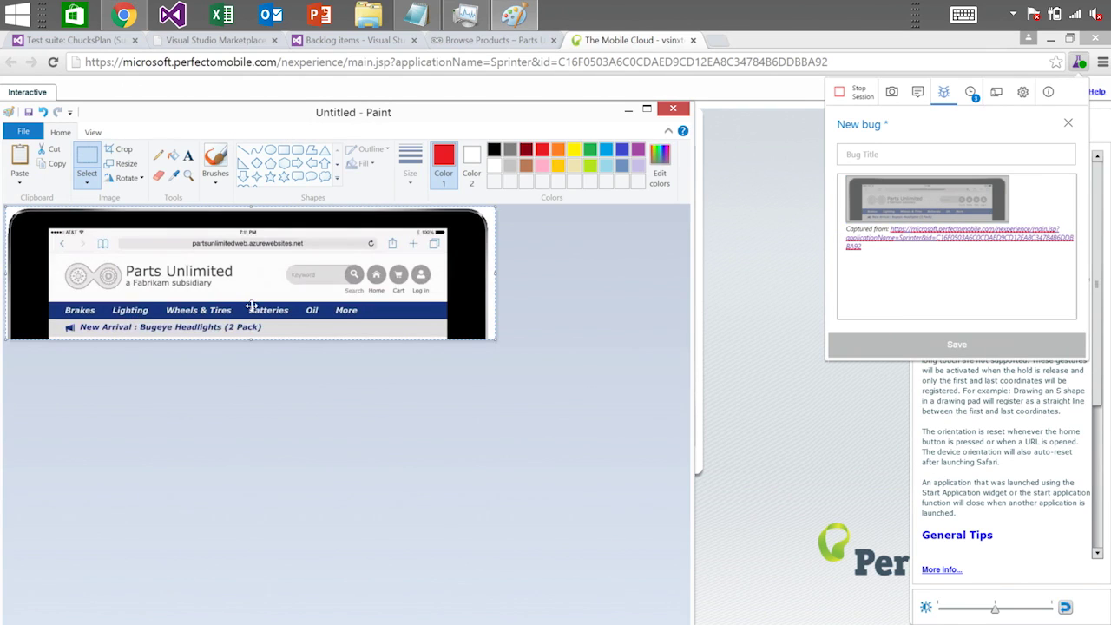
Draw a red rounded rectangle around the Parts Unlimited logo and a left-pointing arrow aimed at it
click(302, 151)
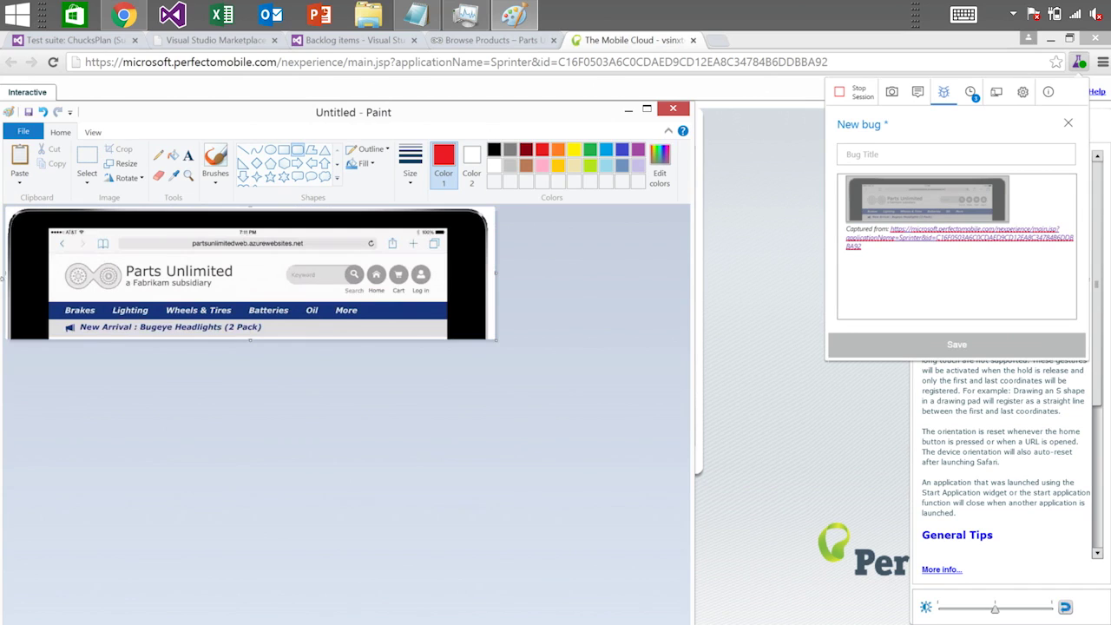
mouse_move(54, 256)
mouse_down()
mouse_move(157, 296)
mouse_move(145, 295)
mouse_up()
click(310, 165)
mouse_move(154, 266)
mouse_down()
mouse_move(236, 317)
mouse_move(268, 313)
mouse_move(266, 301)
mouse_up()
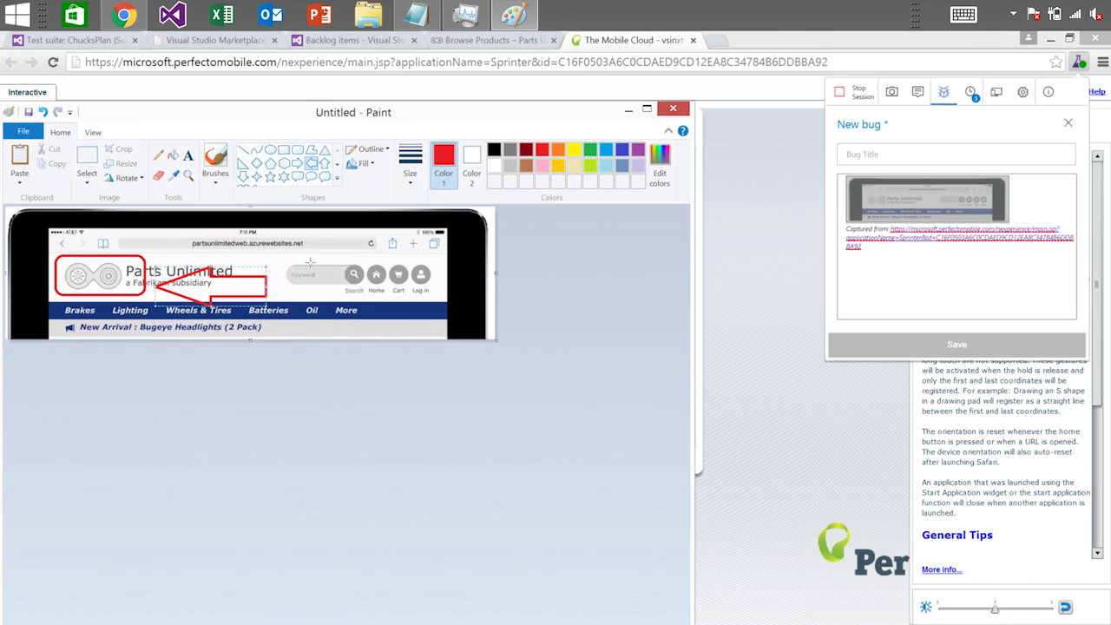
Add the red text "UPDATE LOGO" above the arrow on the screenshot
click(188, 155)
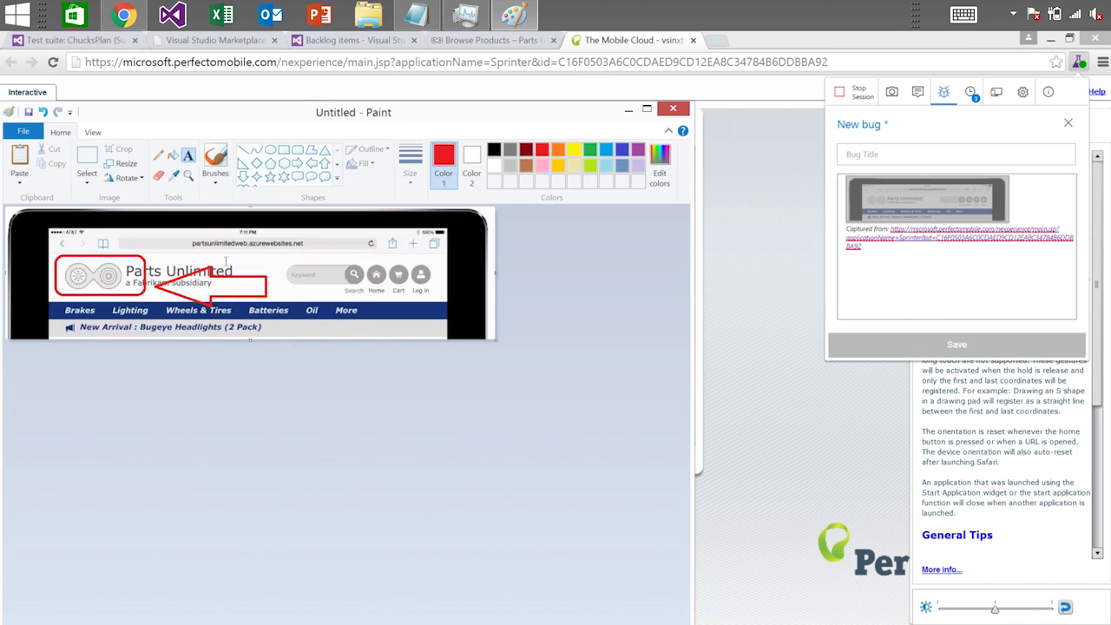
click(225, 256)
text(AUPDAT)
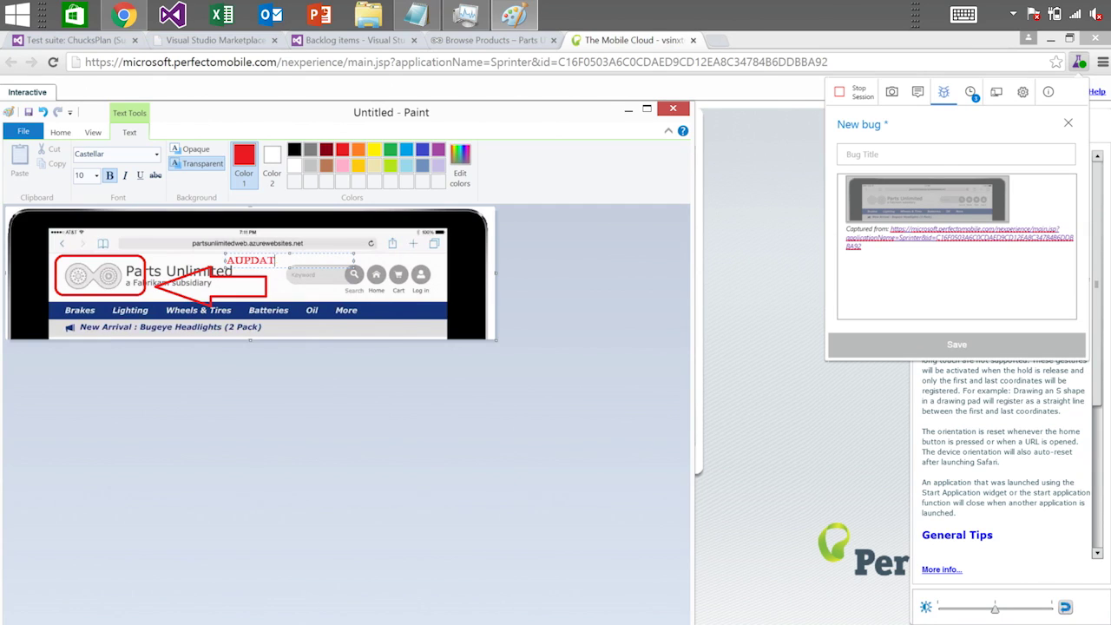
key(BackSpace)
key(BackSpace)
key(BackSpace)
key(BackSpace)
key(BackSpace)
key(BackSpace)
text(UPDATE LOGO)
key(ctrl+a)
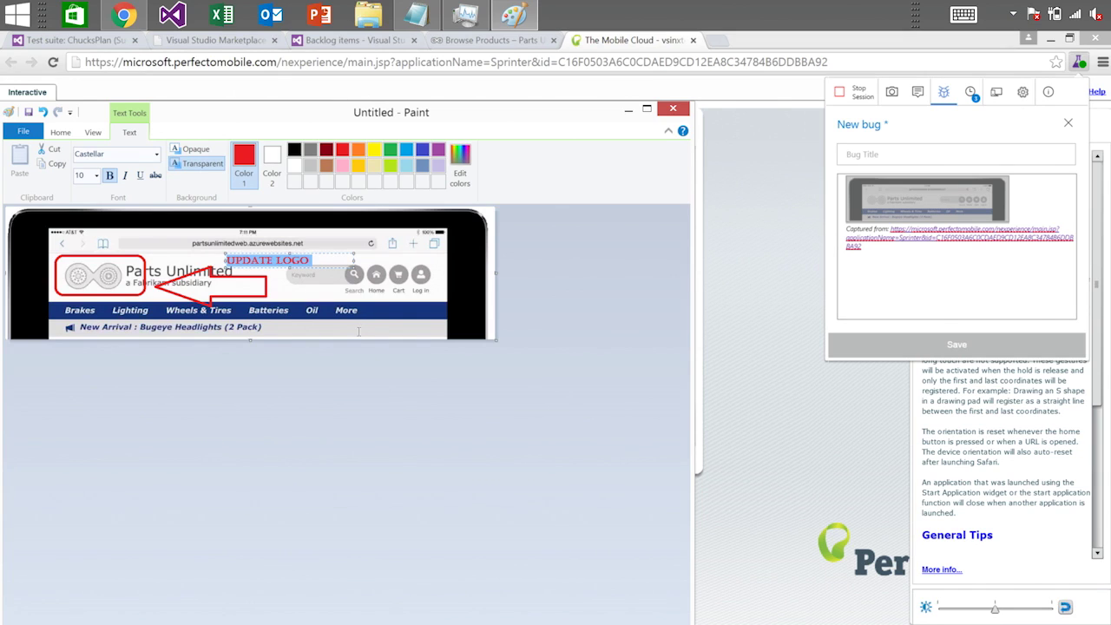
click(350, 305)
Copy the whole annotated picture into the new bug's description below the captured link, and enter "Logo" as the title
key(ctrl+a)
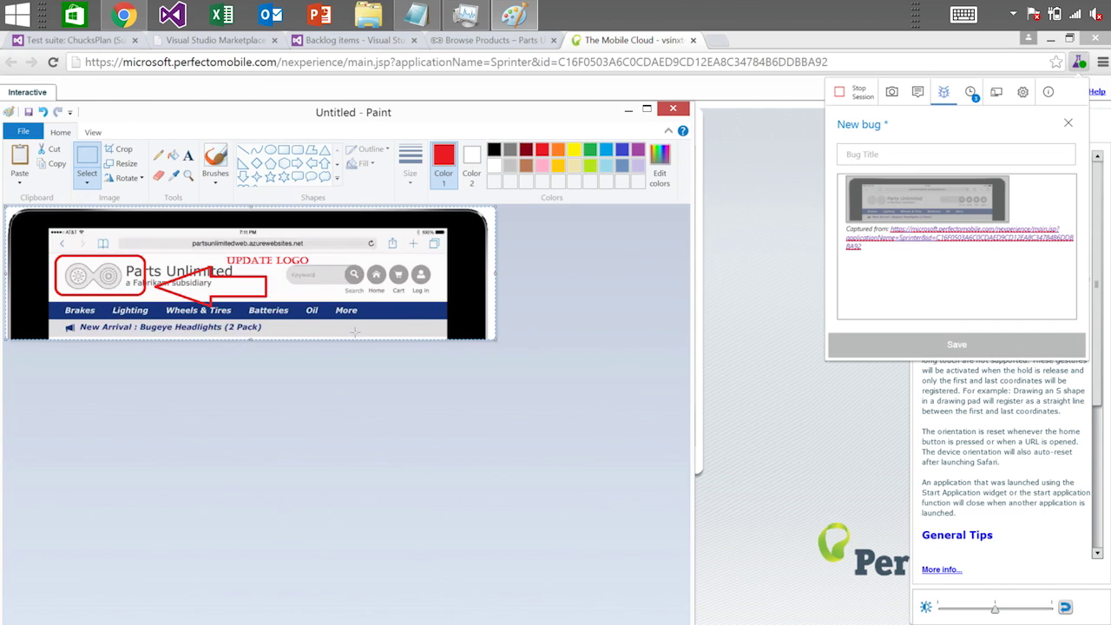
click(907, 274)
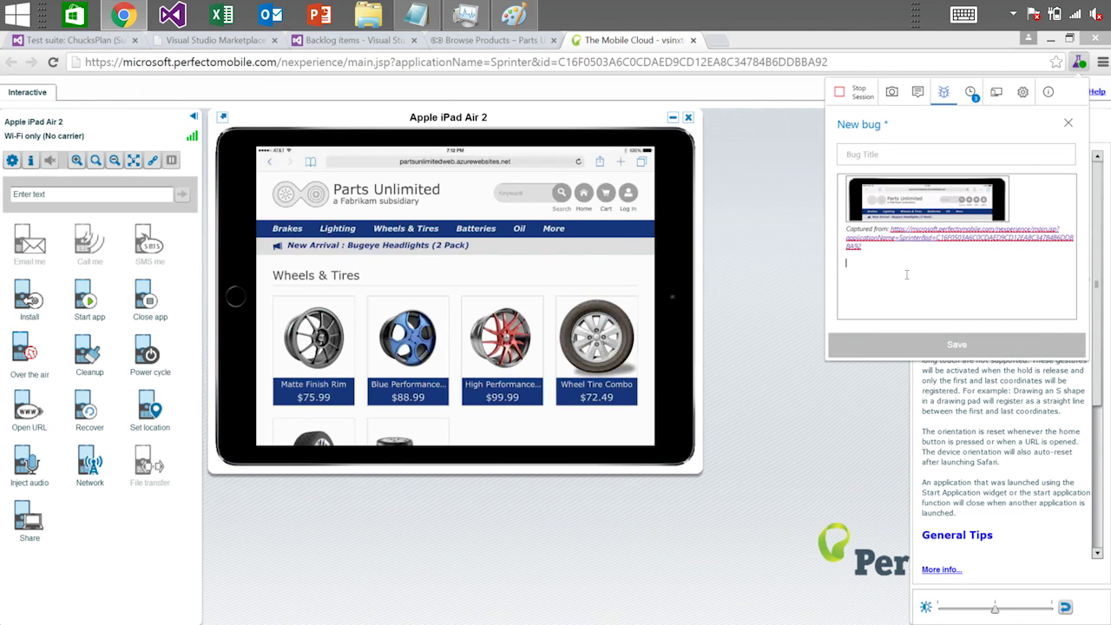
key(ctrl+v)
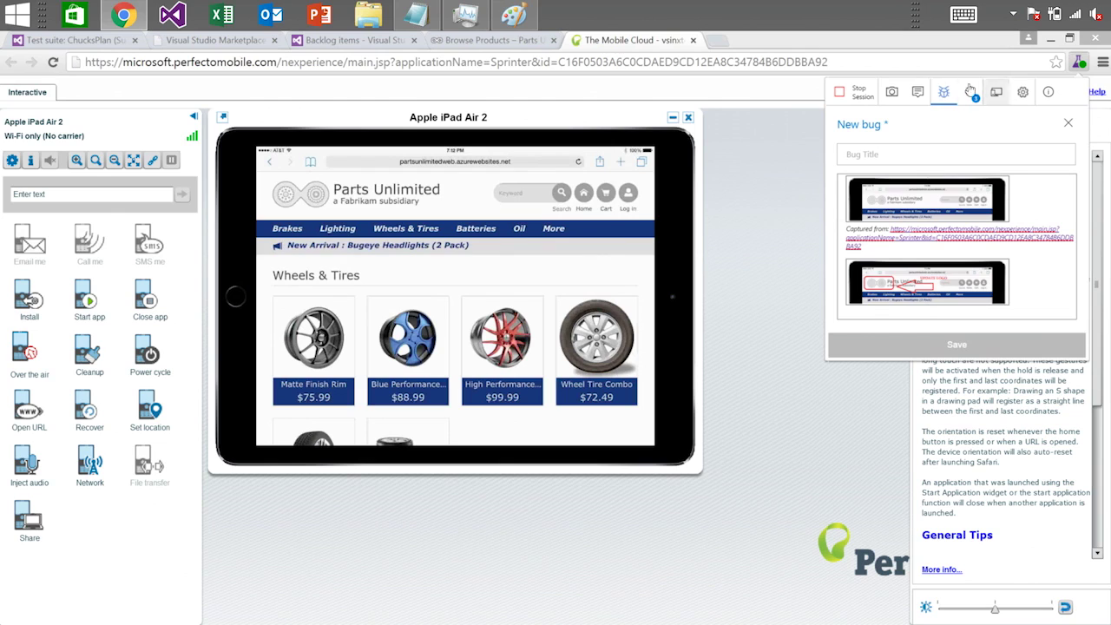
click(914, 152)
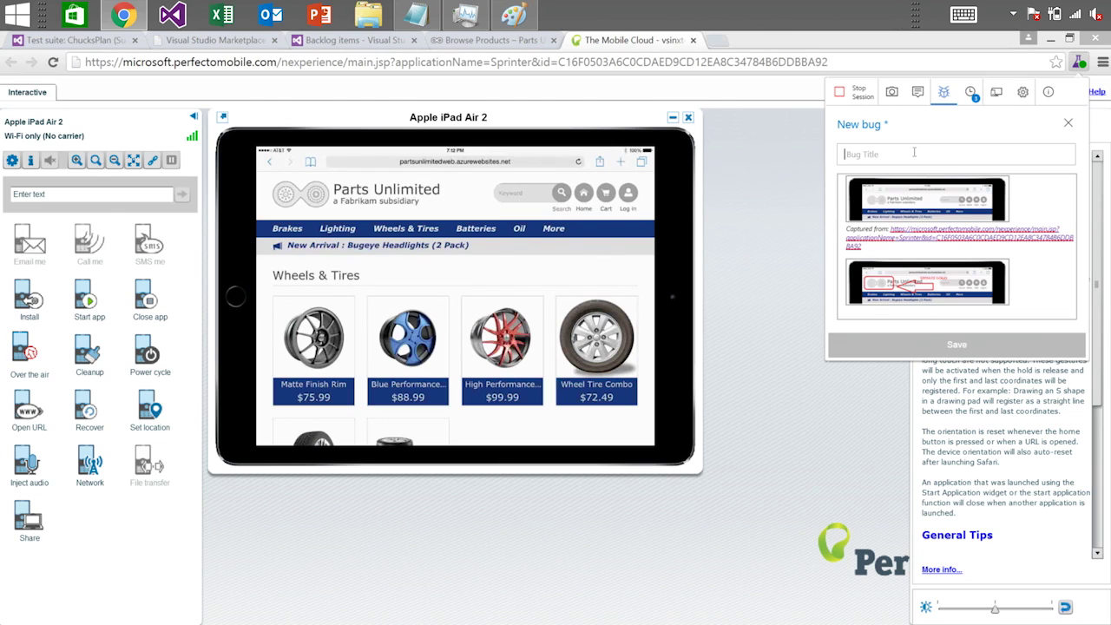
text(Logo)
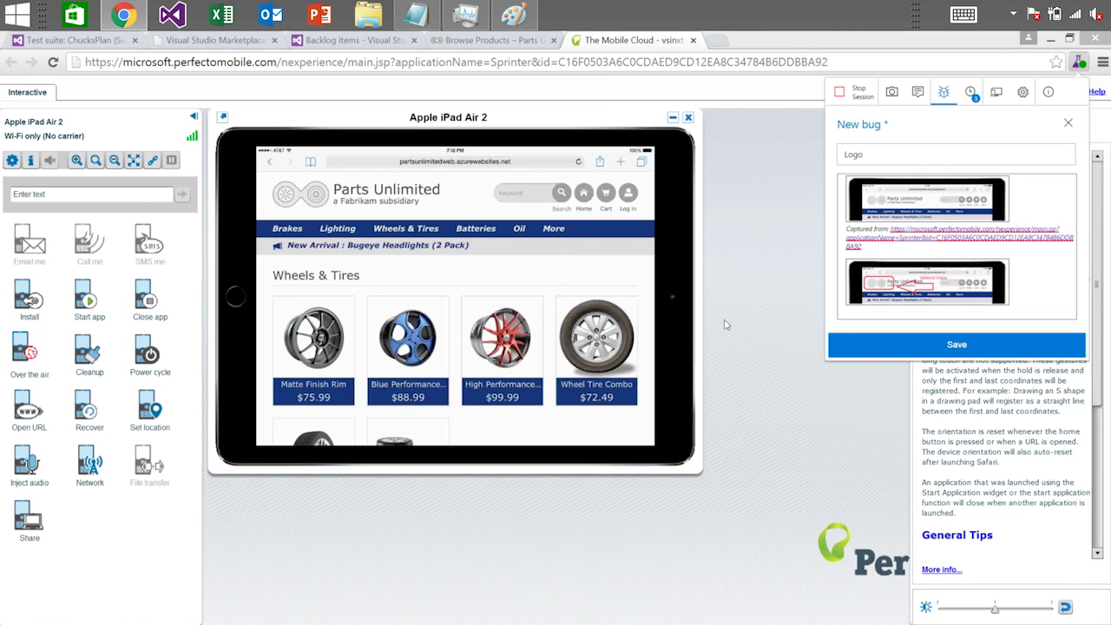
End the Google Chrome task in Task Manager and relaunch Chrome without restoring the previous pages
click(469, 21)
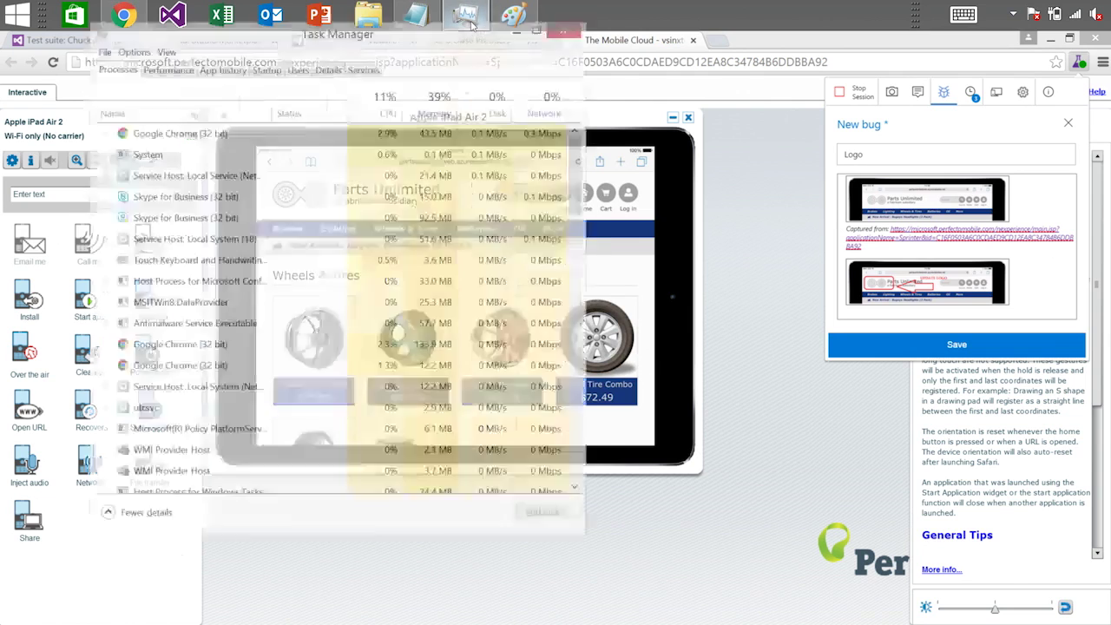
click(139, 186)
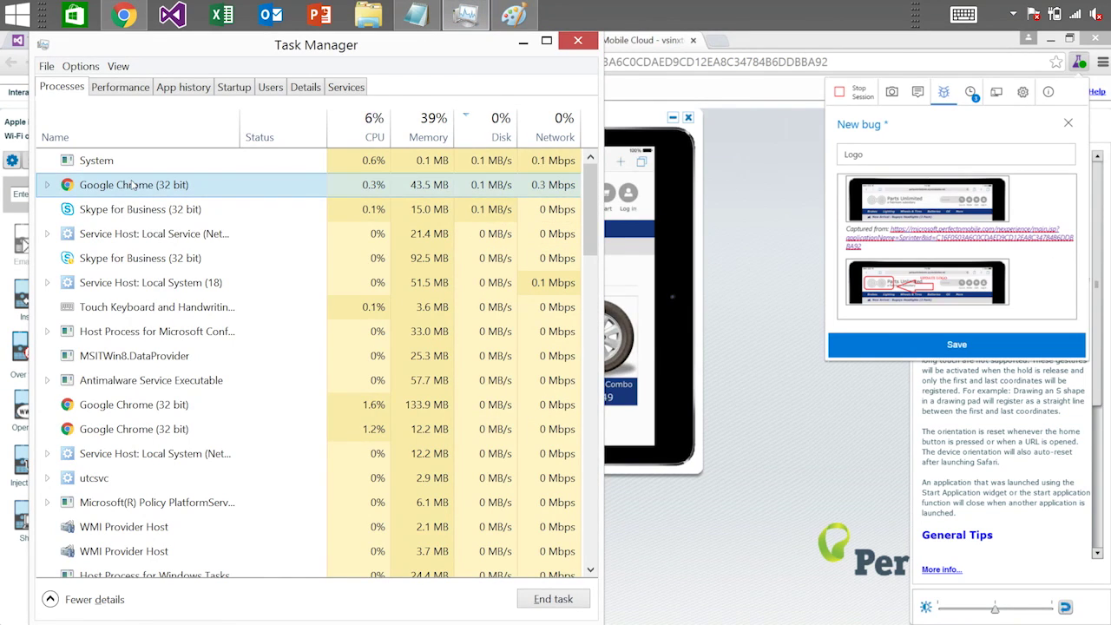
right_click(178, 180)
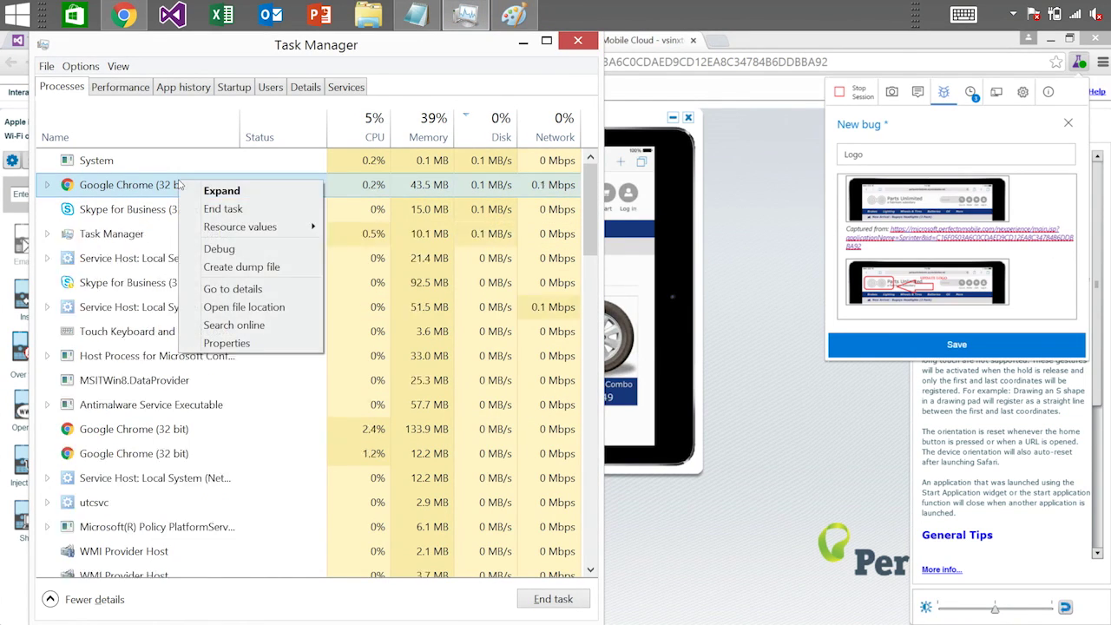
click(545, 605)
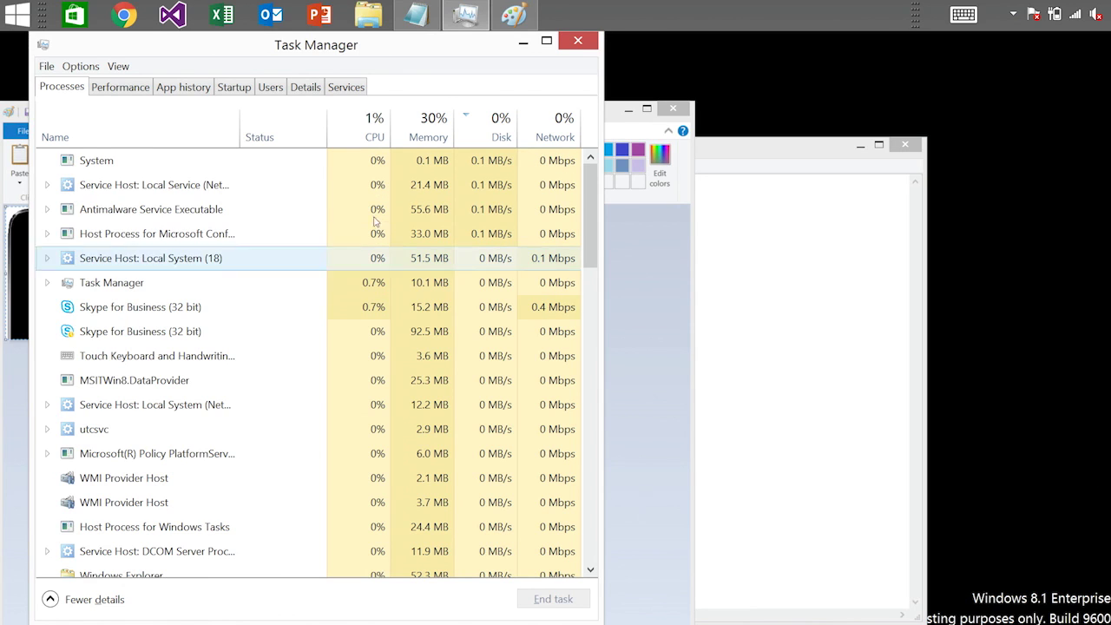
click(115, 14)
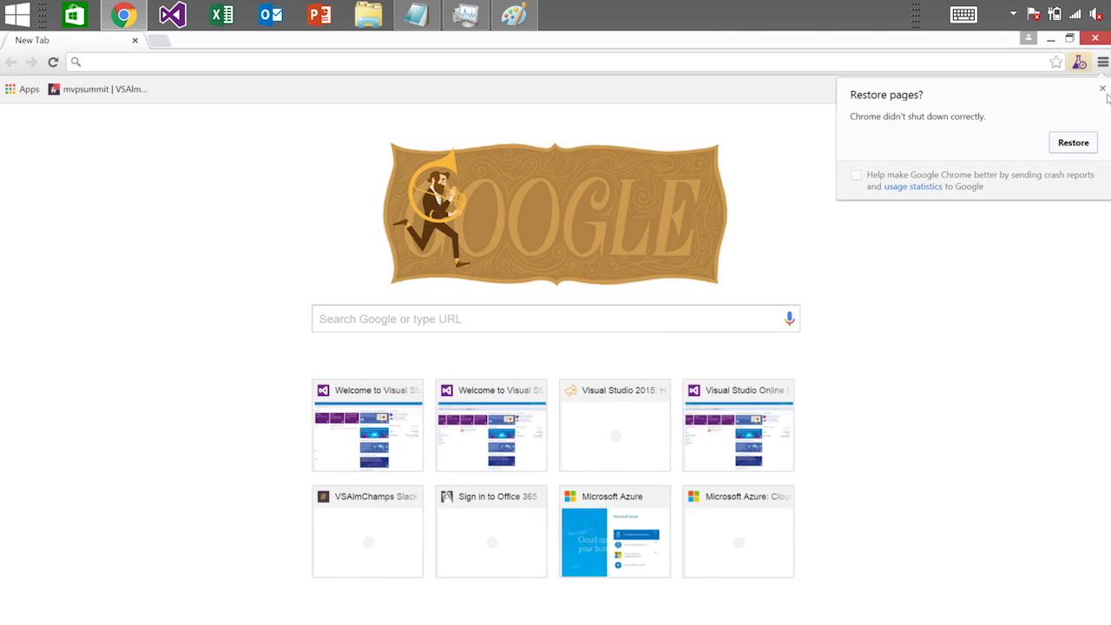
click(1103, 88)
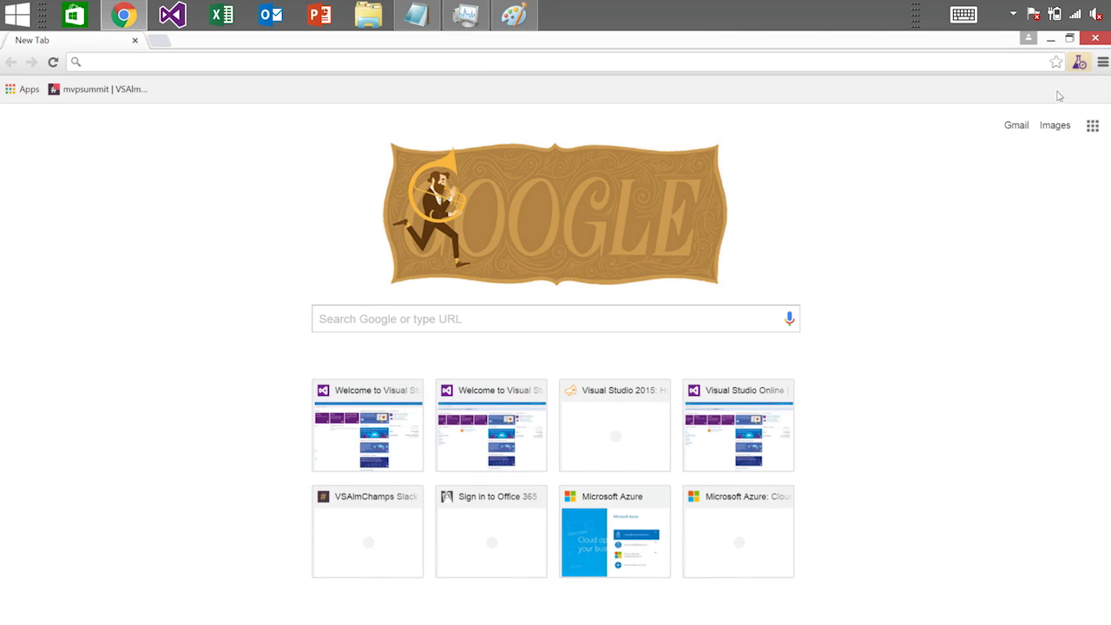
Reopen the pending bug in the testing extension, complete its title as "Logo Bug in Ipad air 2", and save it
click(1080, 63)
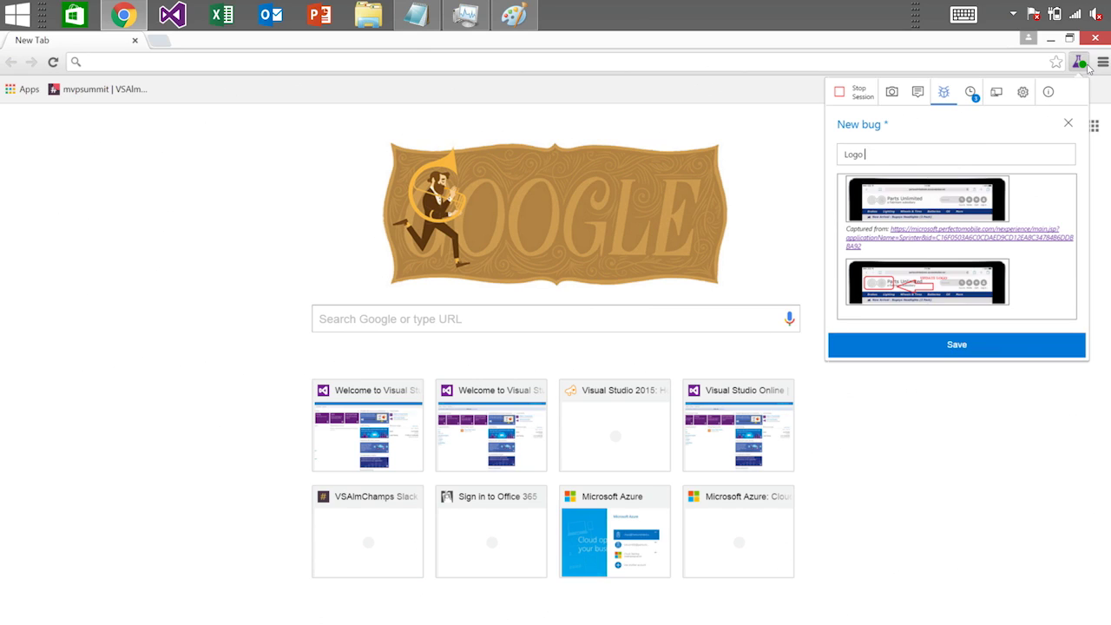
text(Bug in Iad)
key(BackSpace)
key(BackSpace)
text(pad air 2)
click(1005, 348)
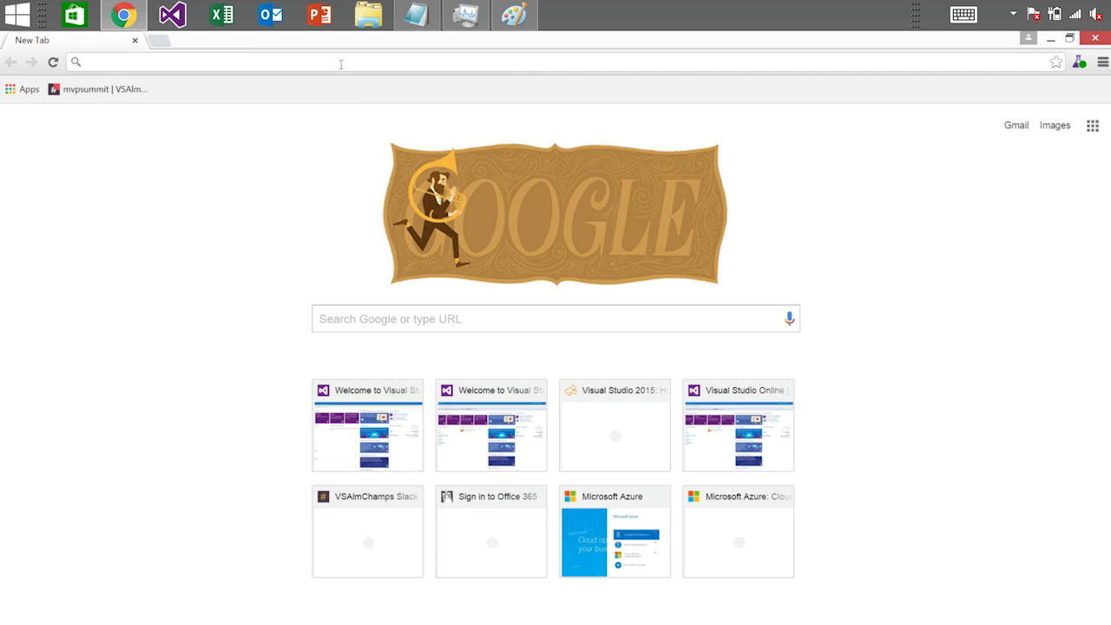
Open partsunlimited.visualstudio.com and examine the bugs at the end of the CorysParts project's backlog list
text(PARtsunlimited.visualstudio.com)
key(Return)
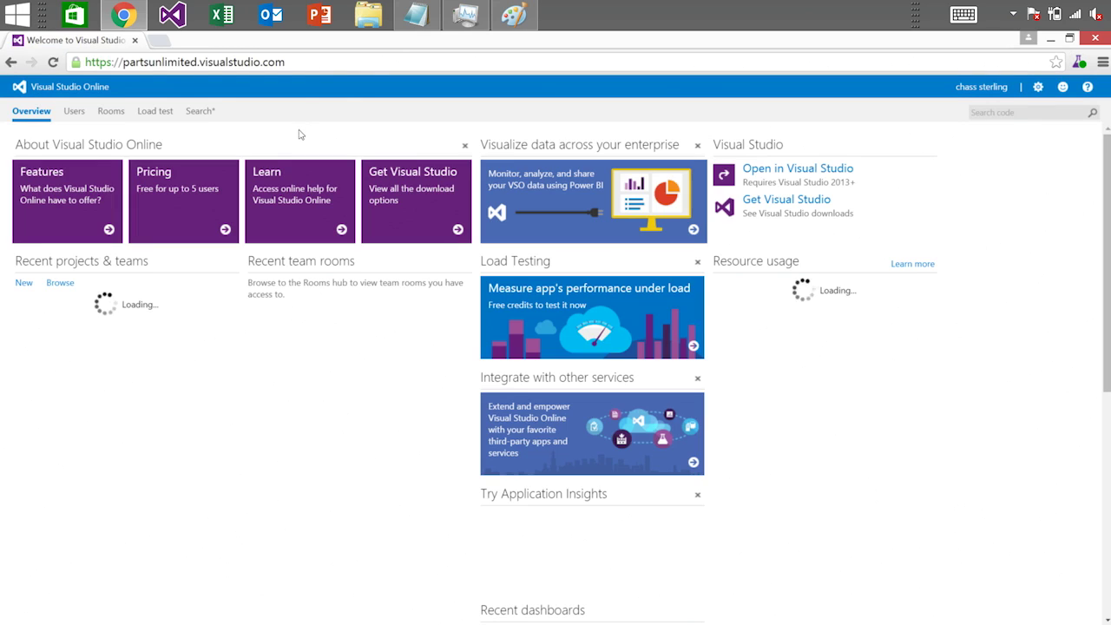
click(73, 304)
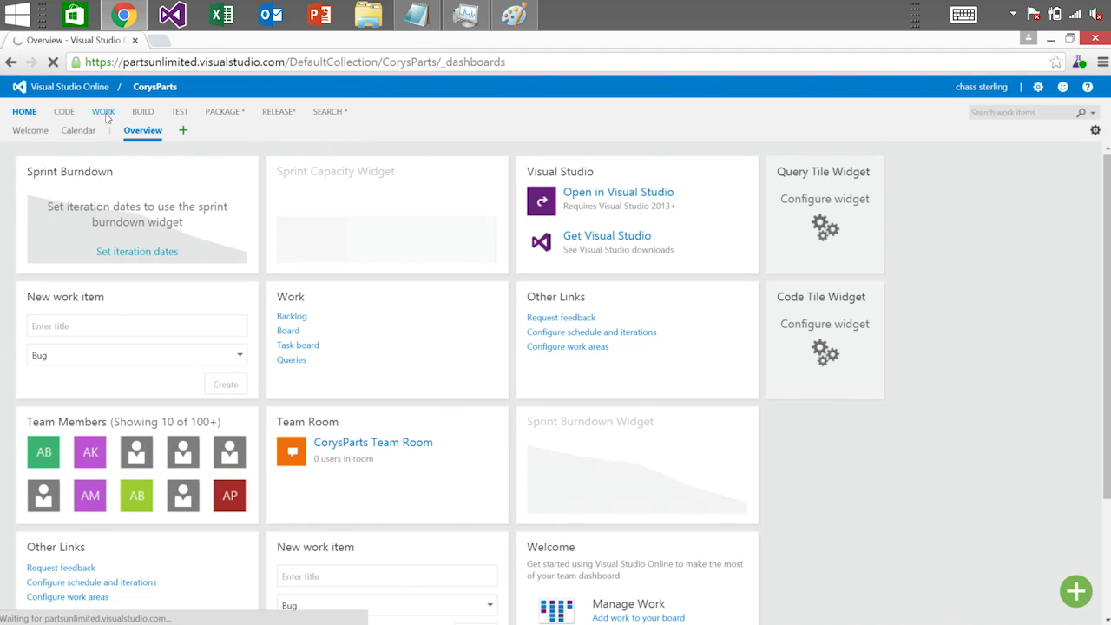
click(104, 113)
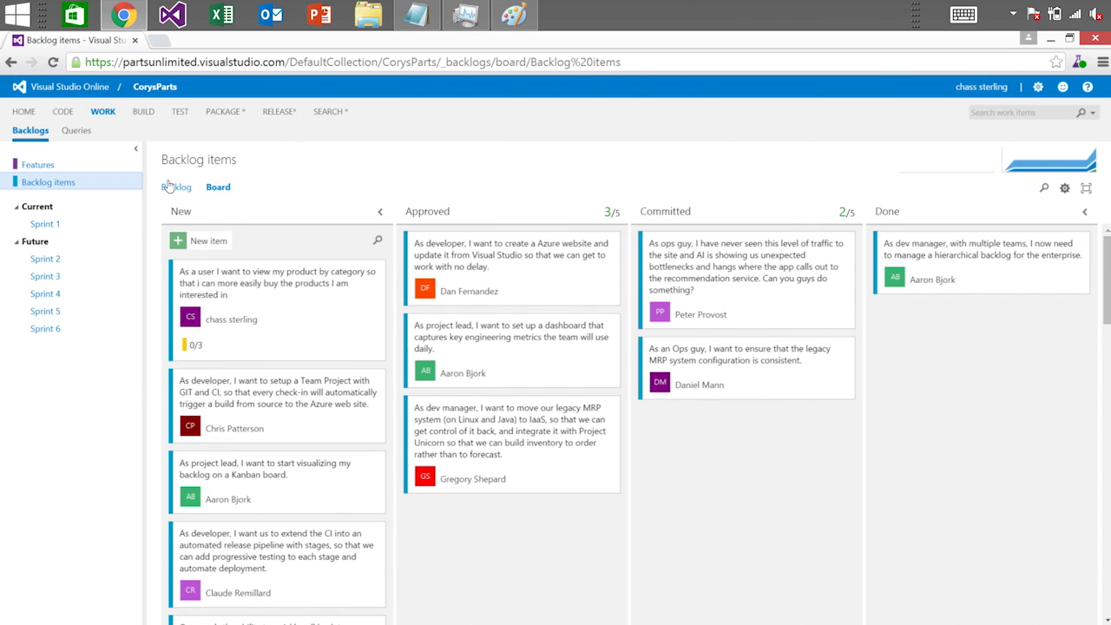
click(170, 191)
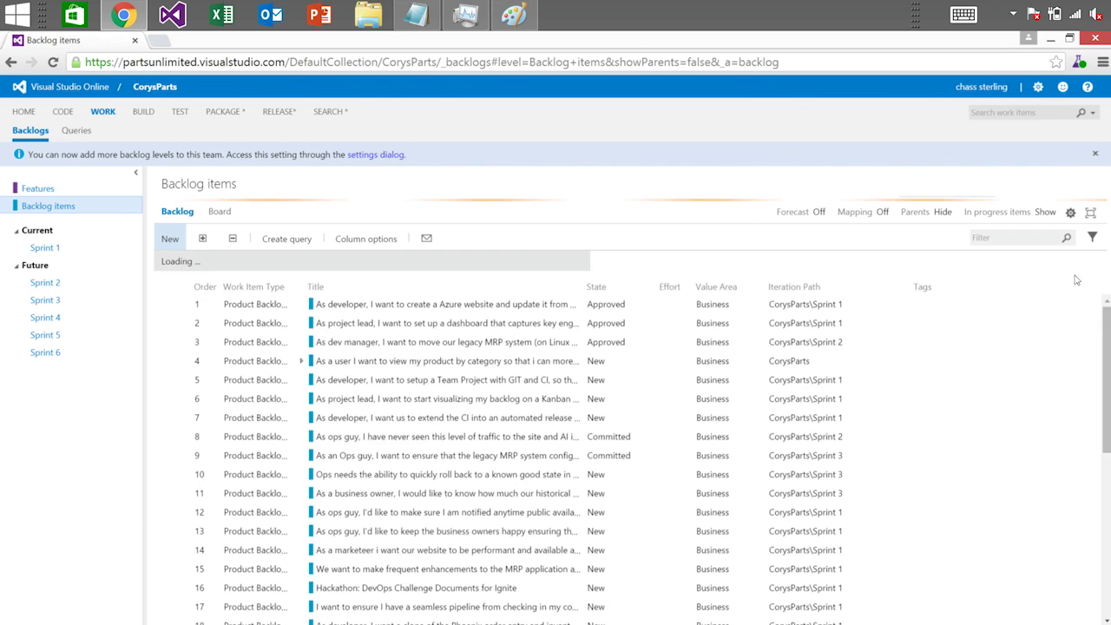
drag(1105, 385, 1103, 547)
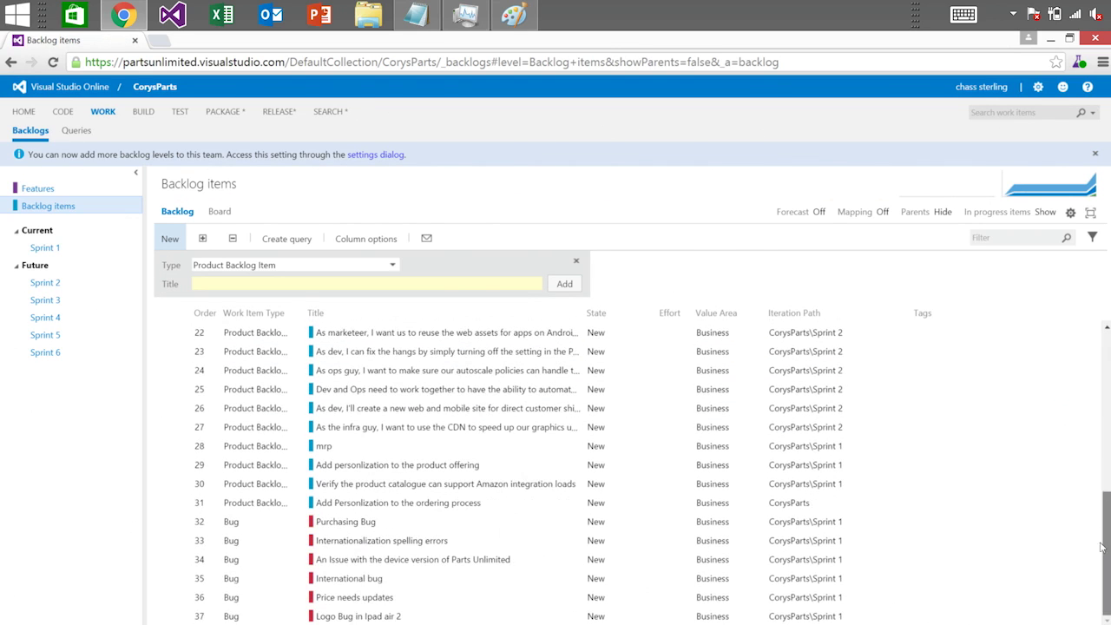